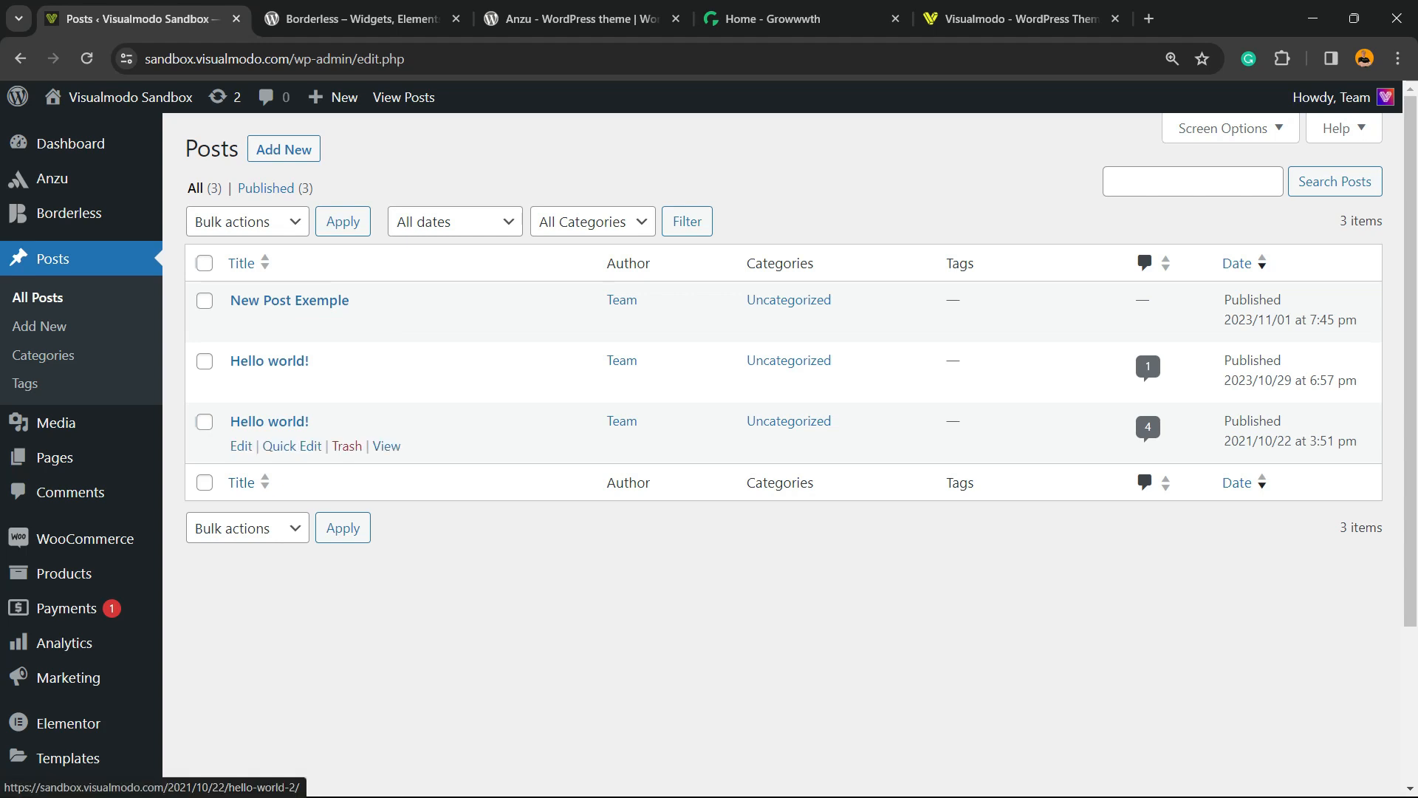
# Search the plugin directory for "Copy or Move Comments"
pyautogui.moveTo(70, 143)
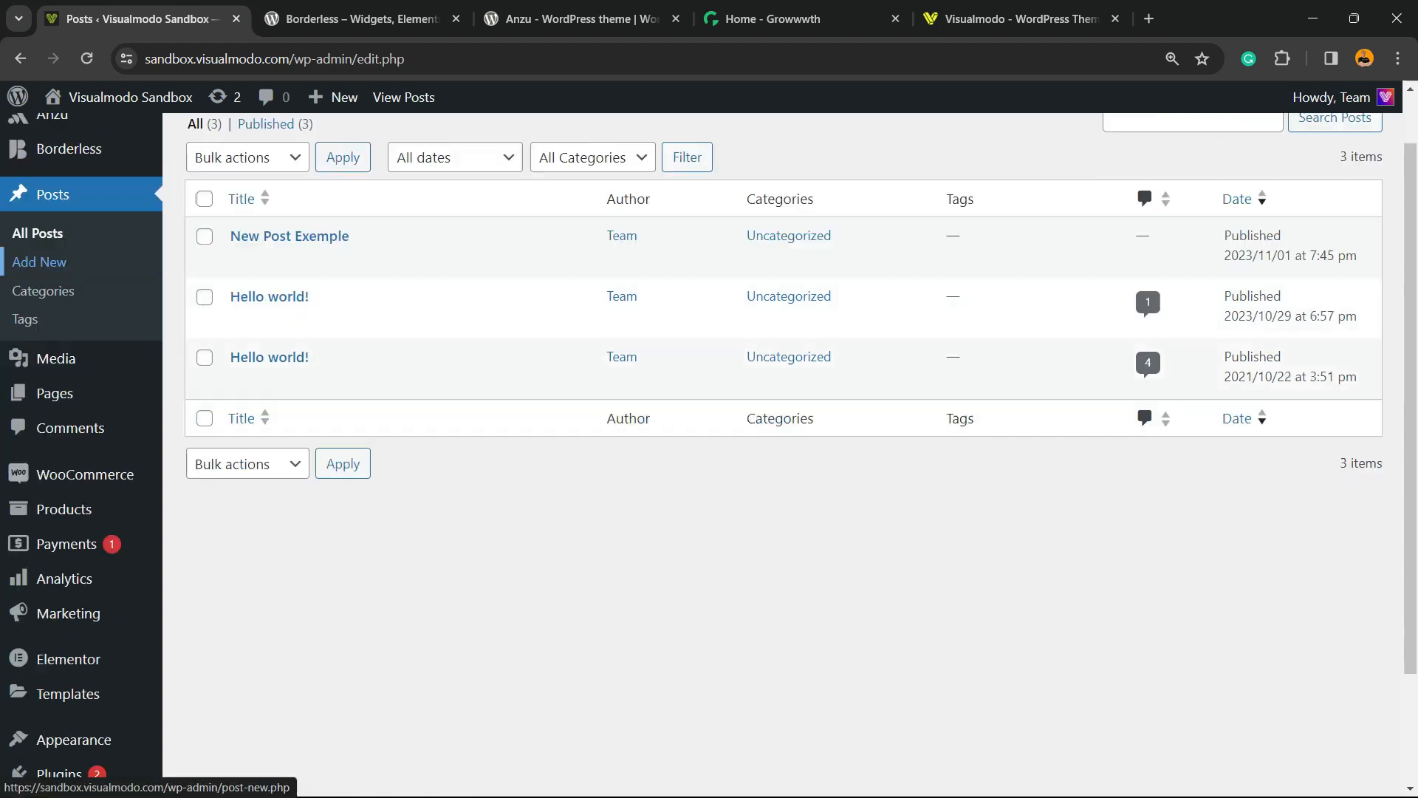
pyautogui.scroll(-3, 66, 326)
pyautogui.moveTo(60, 629)
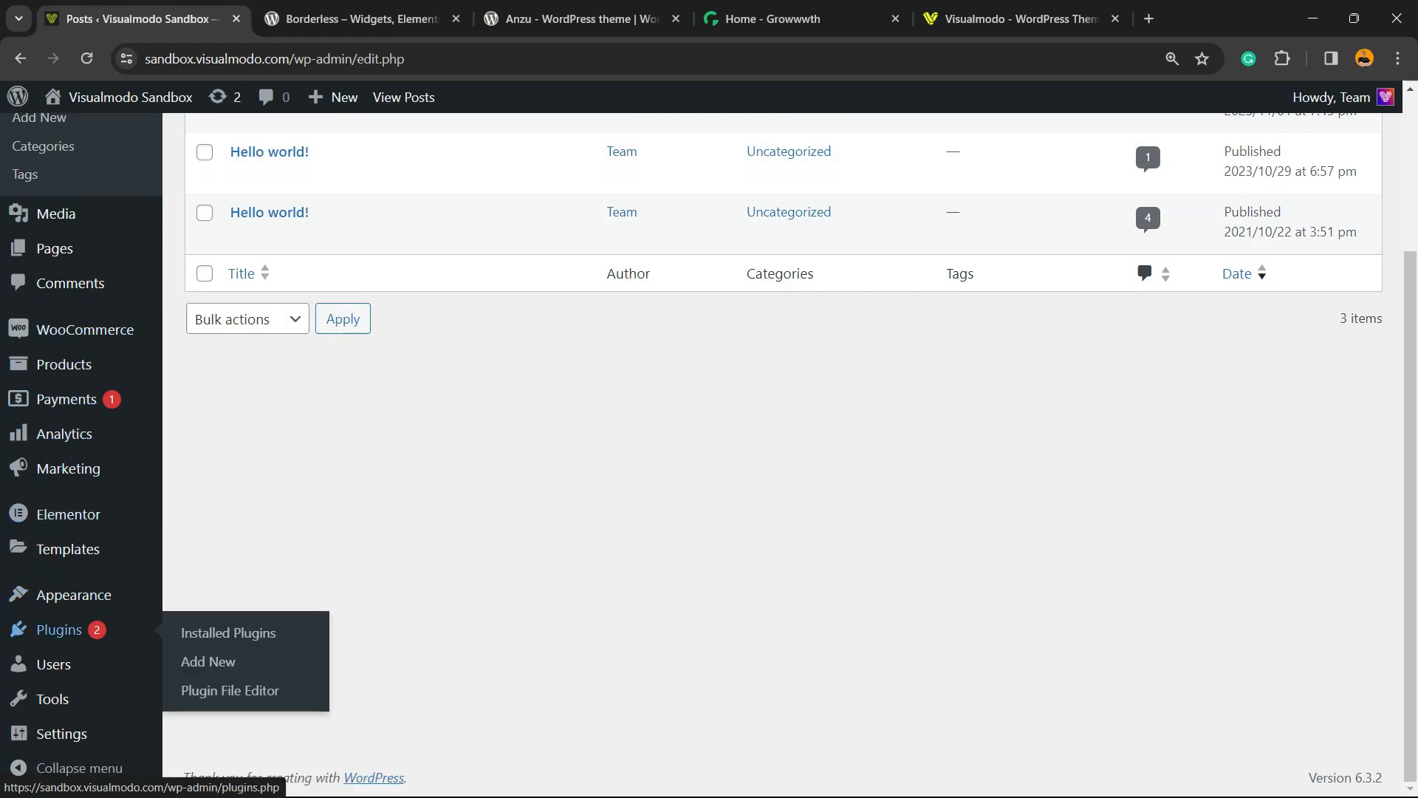
pyautogui.click(208, 661)
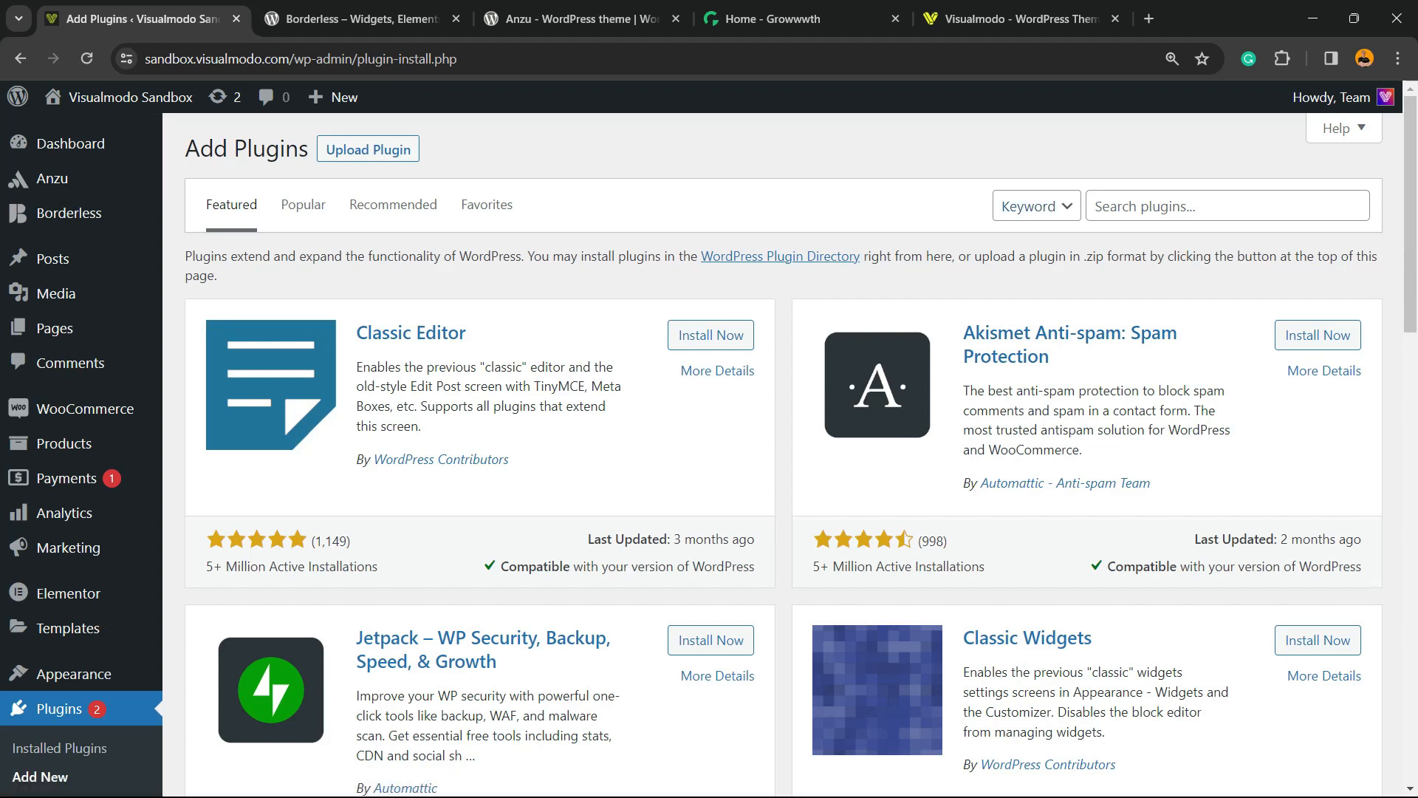
pyautogui.rightClick(1179, 211)
pyautogui.click(1212, 326)
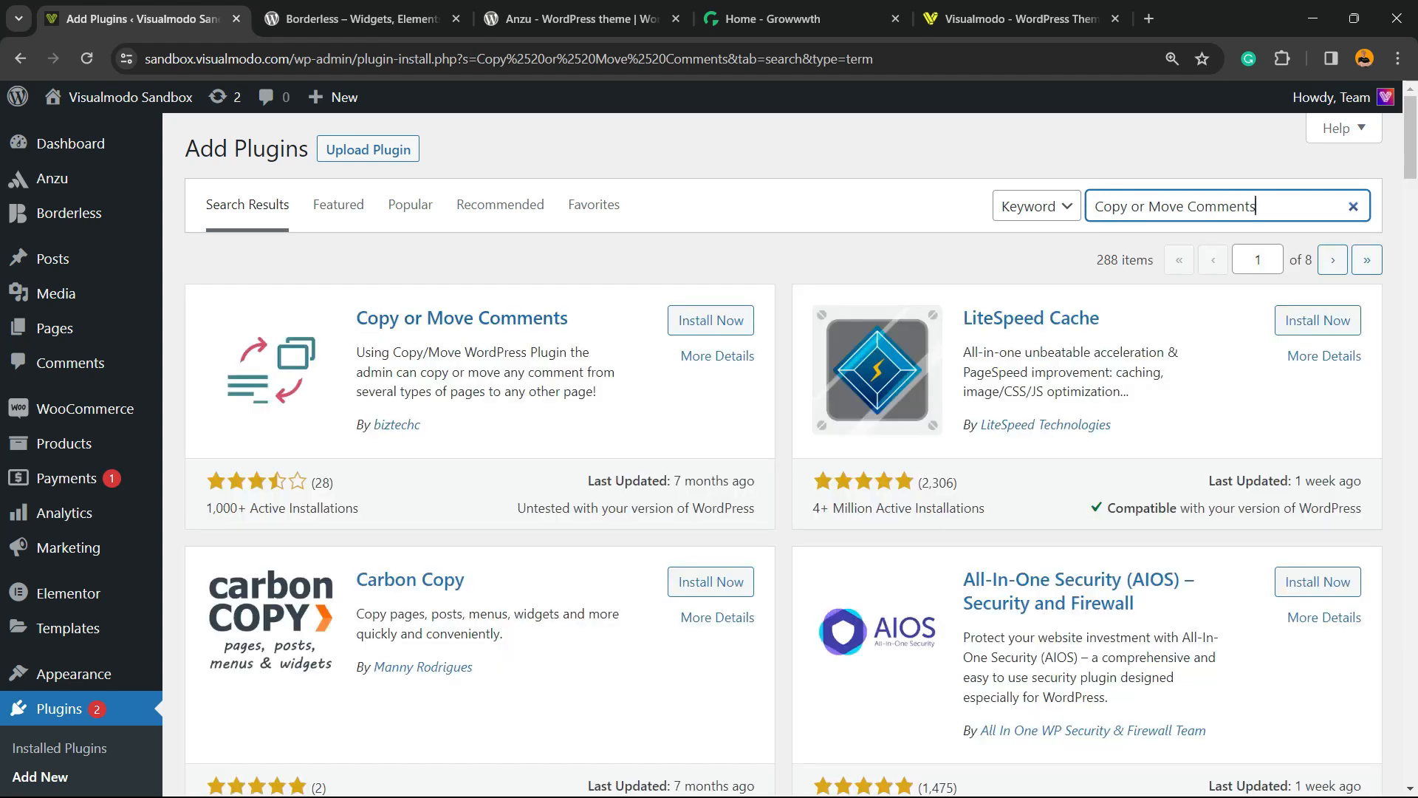
# Install and activate the Copy or Move Comments plugin by biztechc
pyautogui.click(711, 320)
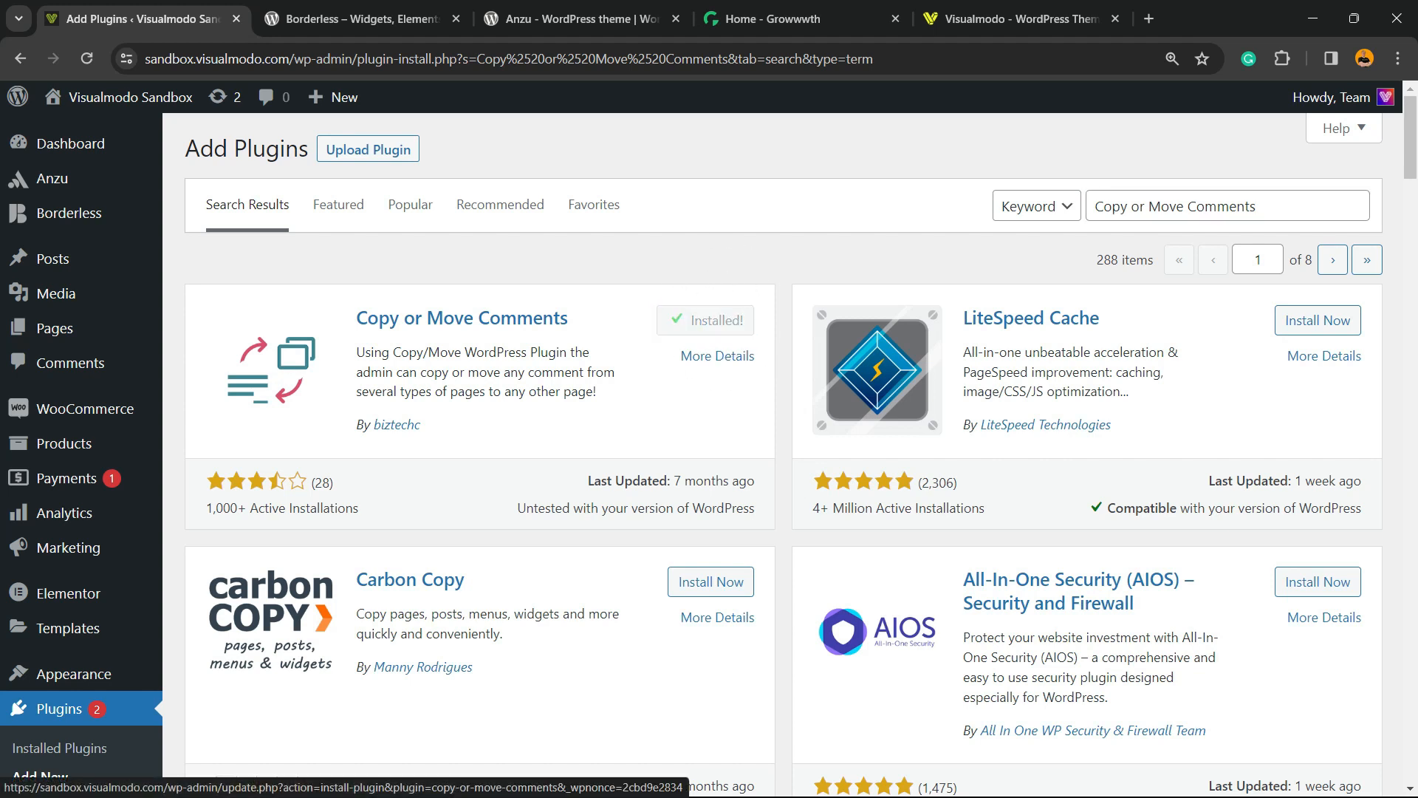
pyautogui.click(717, 320)
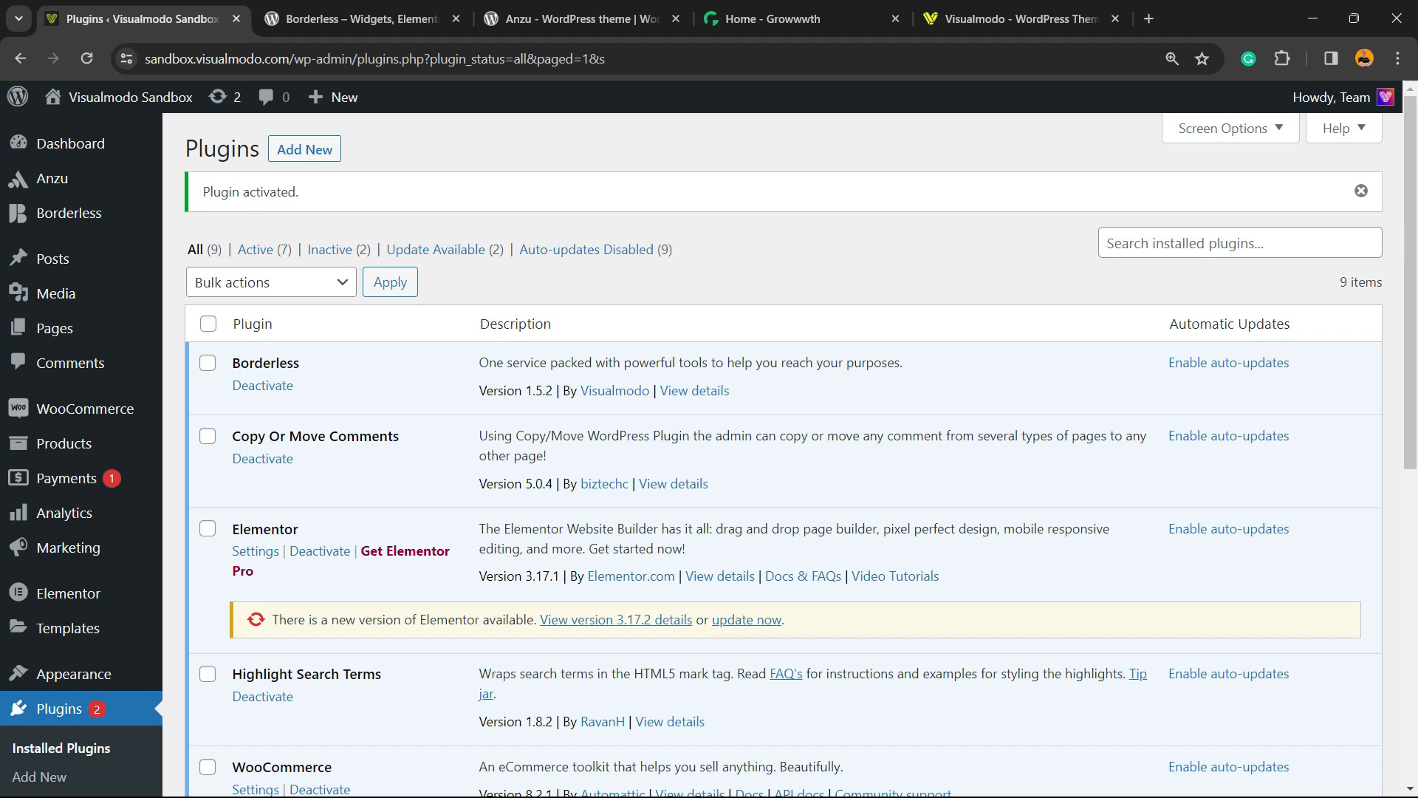
pyautogui.tripleClick(309, 437)
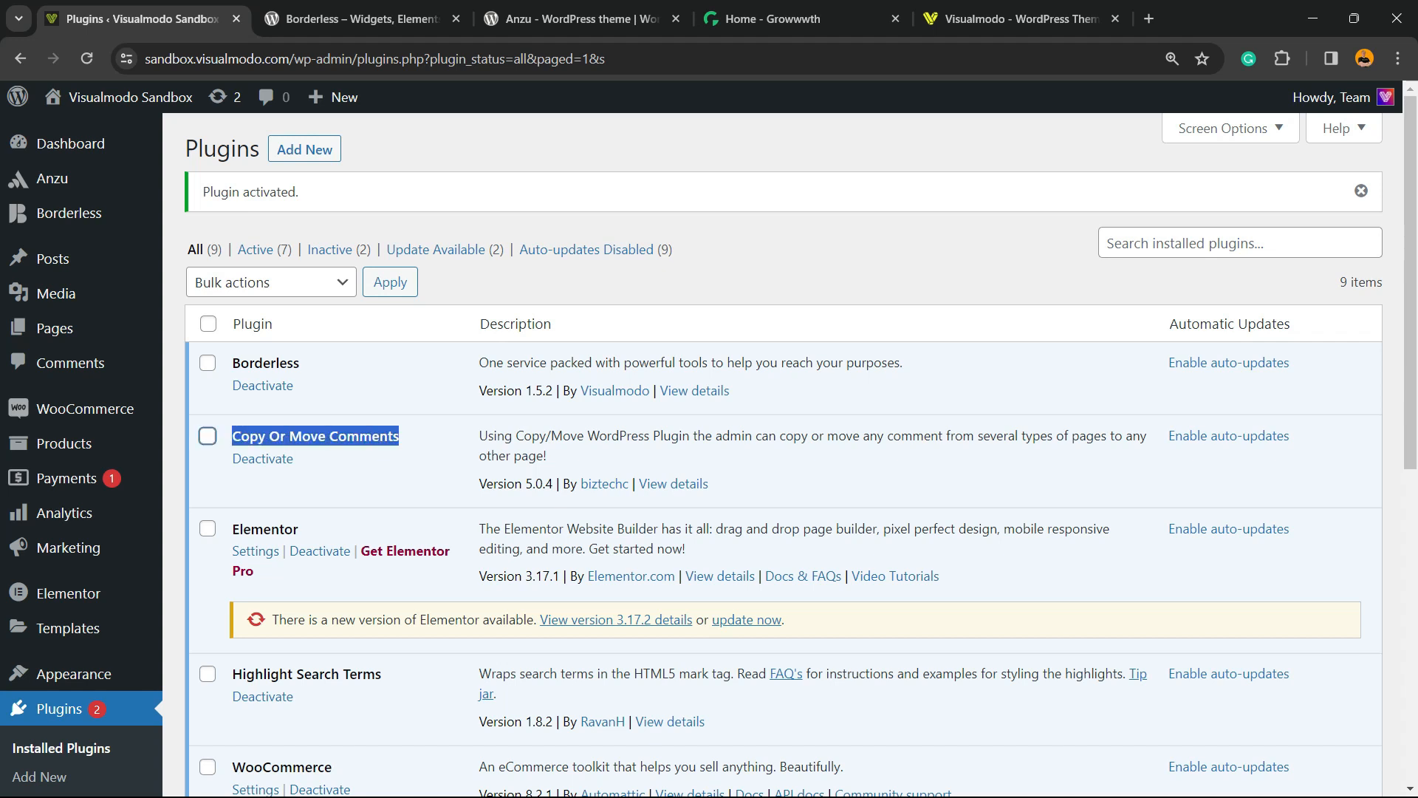
# Look over the site's existing comments, and open the Copy/Move Comments tool with the Elementor notice dismissed
pyautogui.click(70, 362)
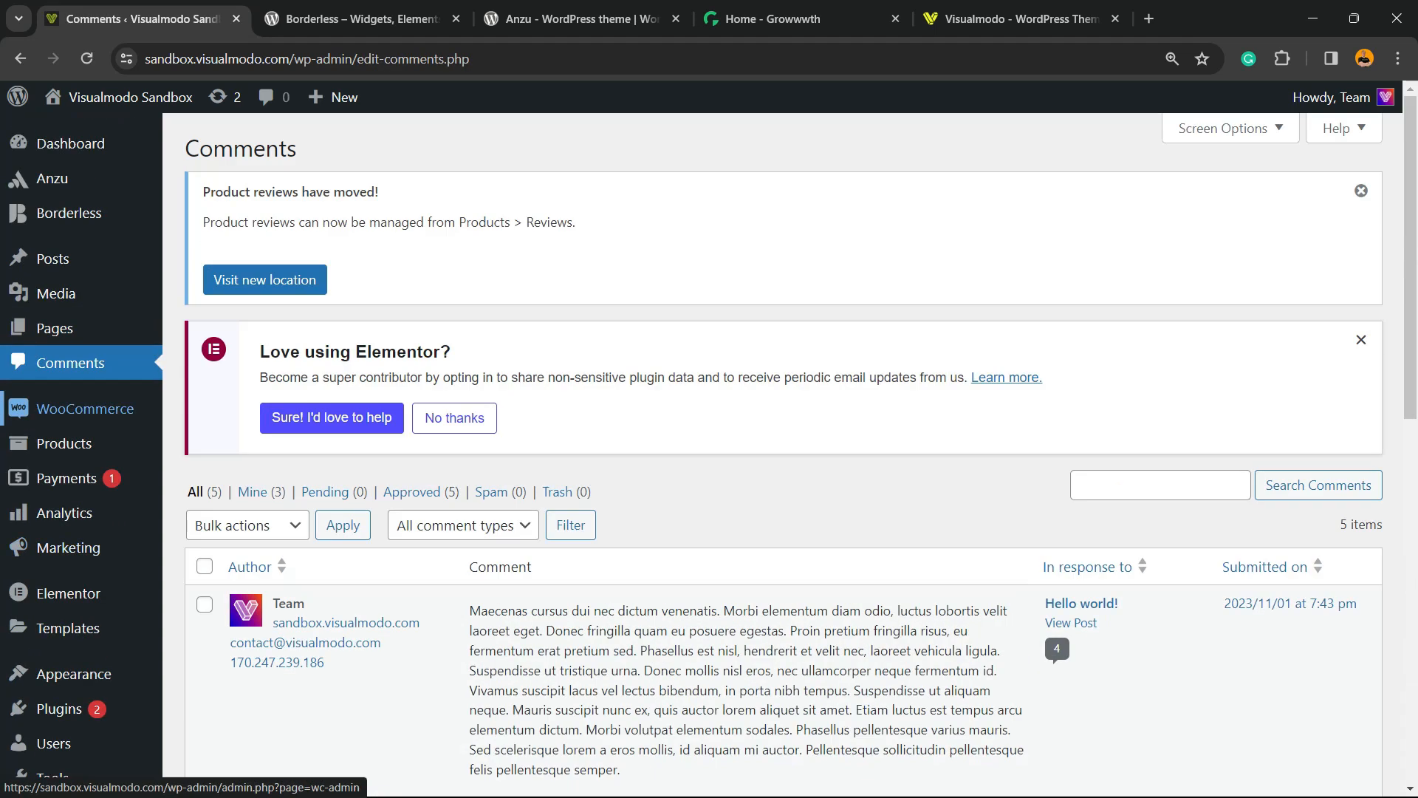
pyautogui.moveTo(85, 409)
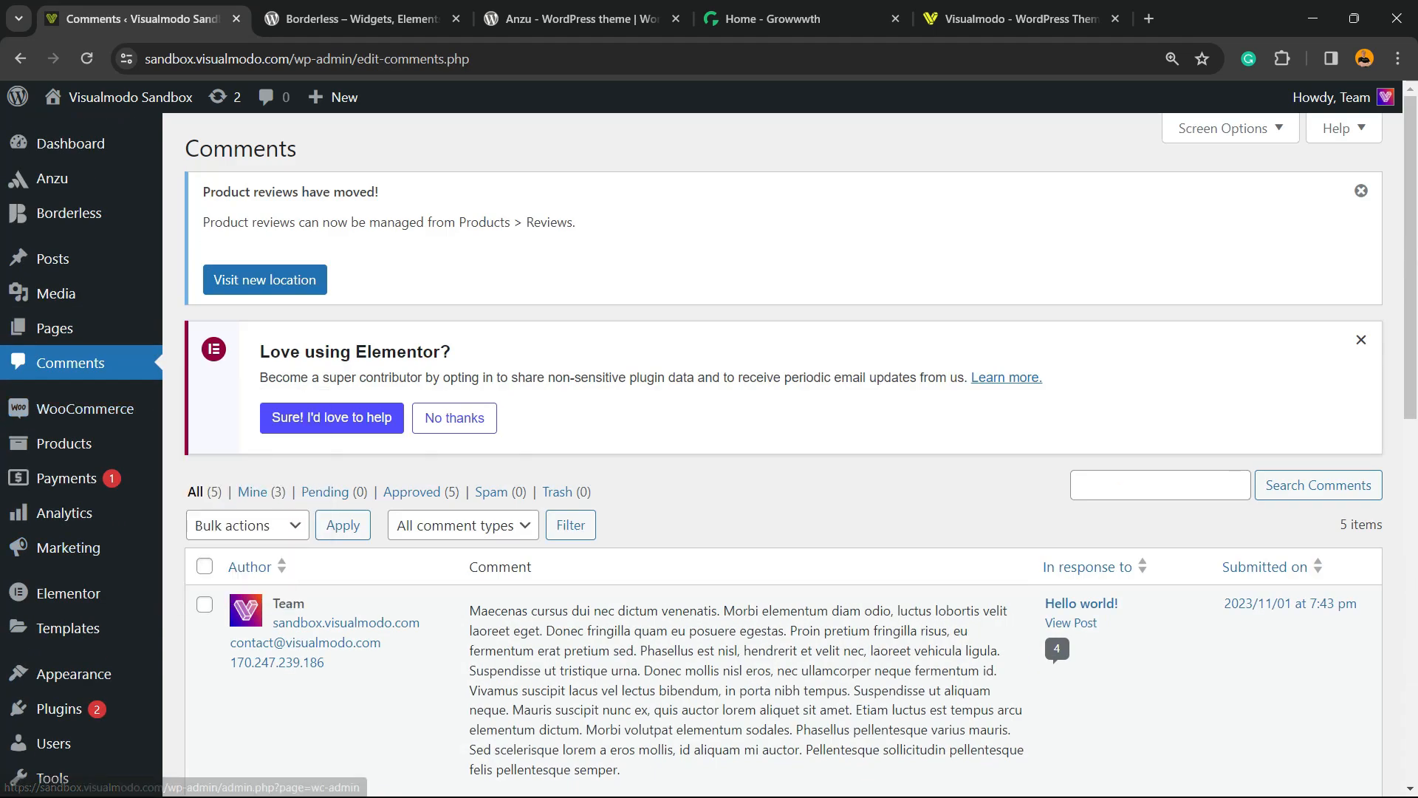
pyautogui.scroll(-9, 82, 413)
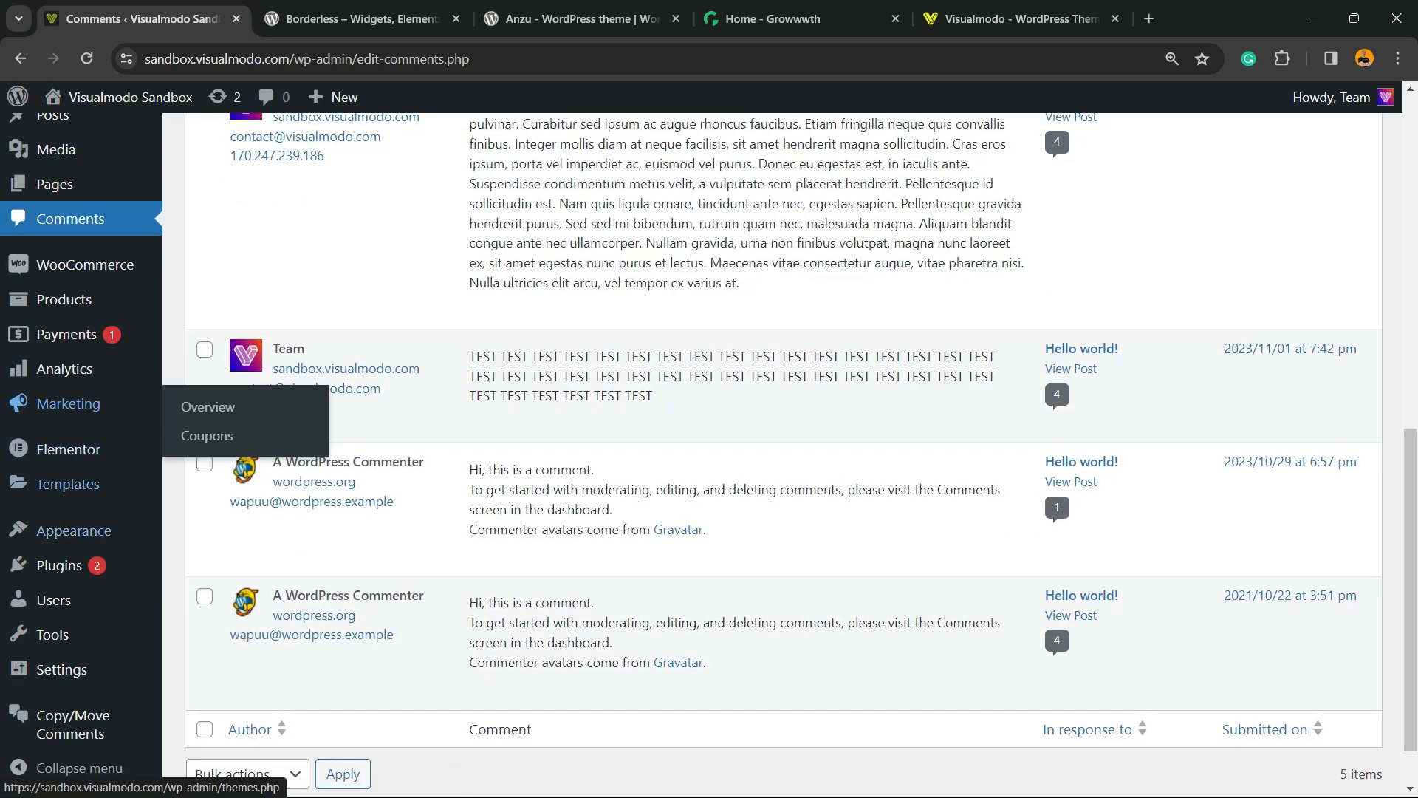
pyautogui.scroll(10, 81, 414)
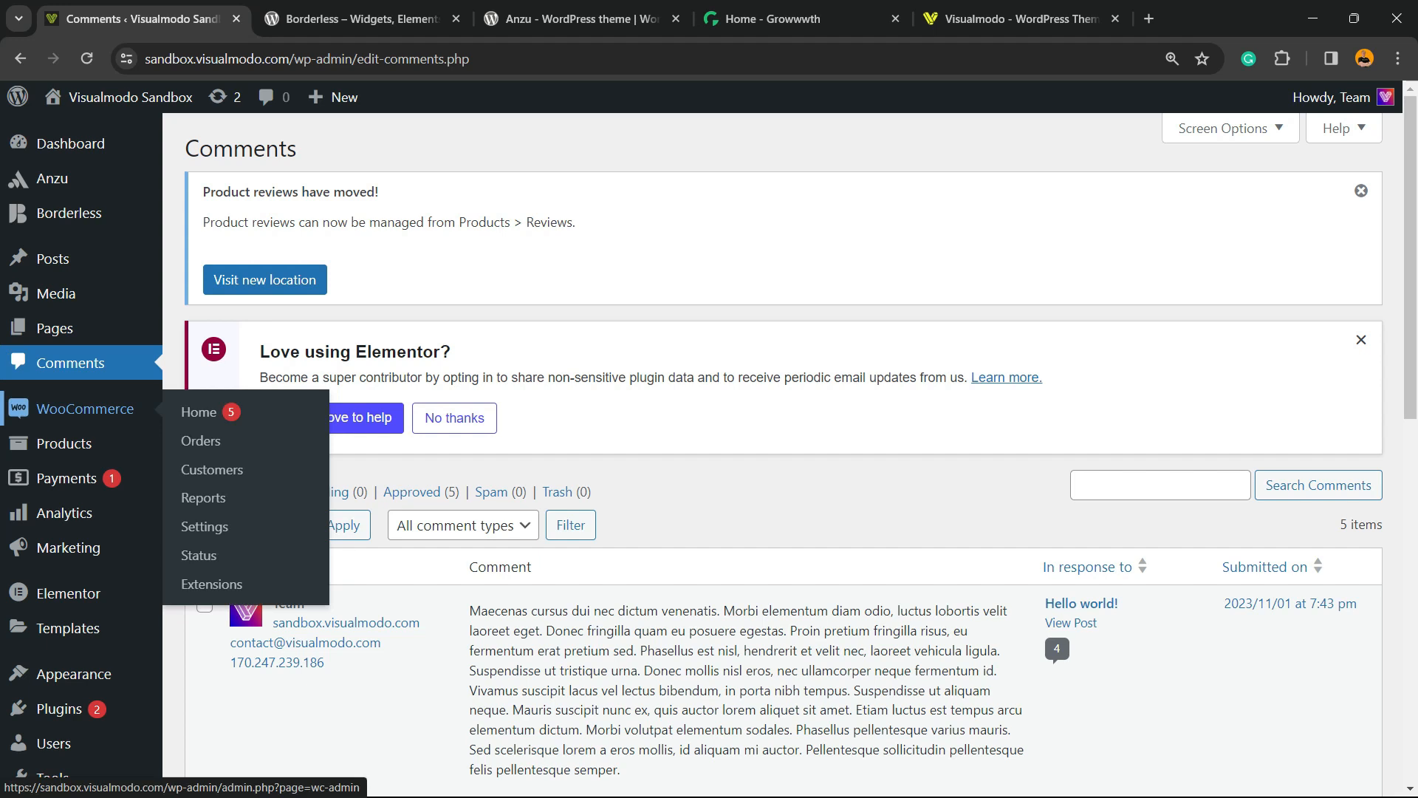
pyautogui.scroll(-5, 81, 429)
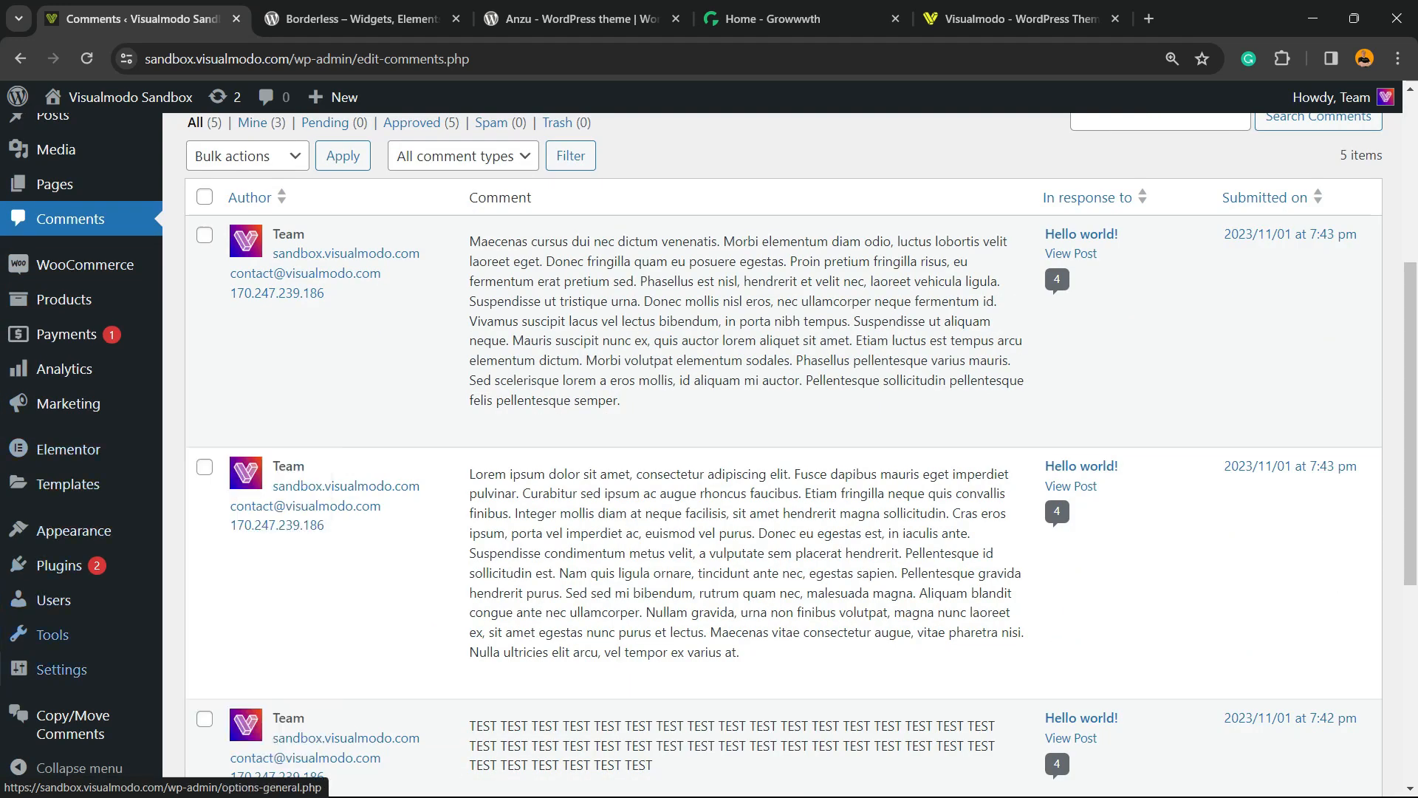
pyautogui.moveTo(73, 724)
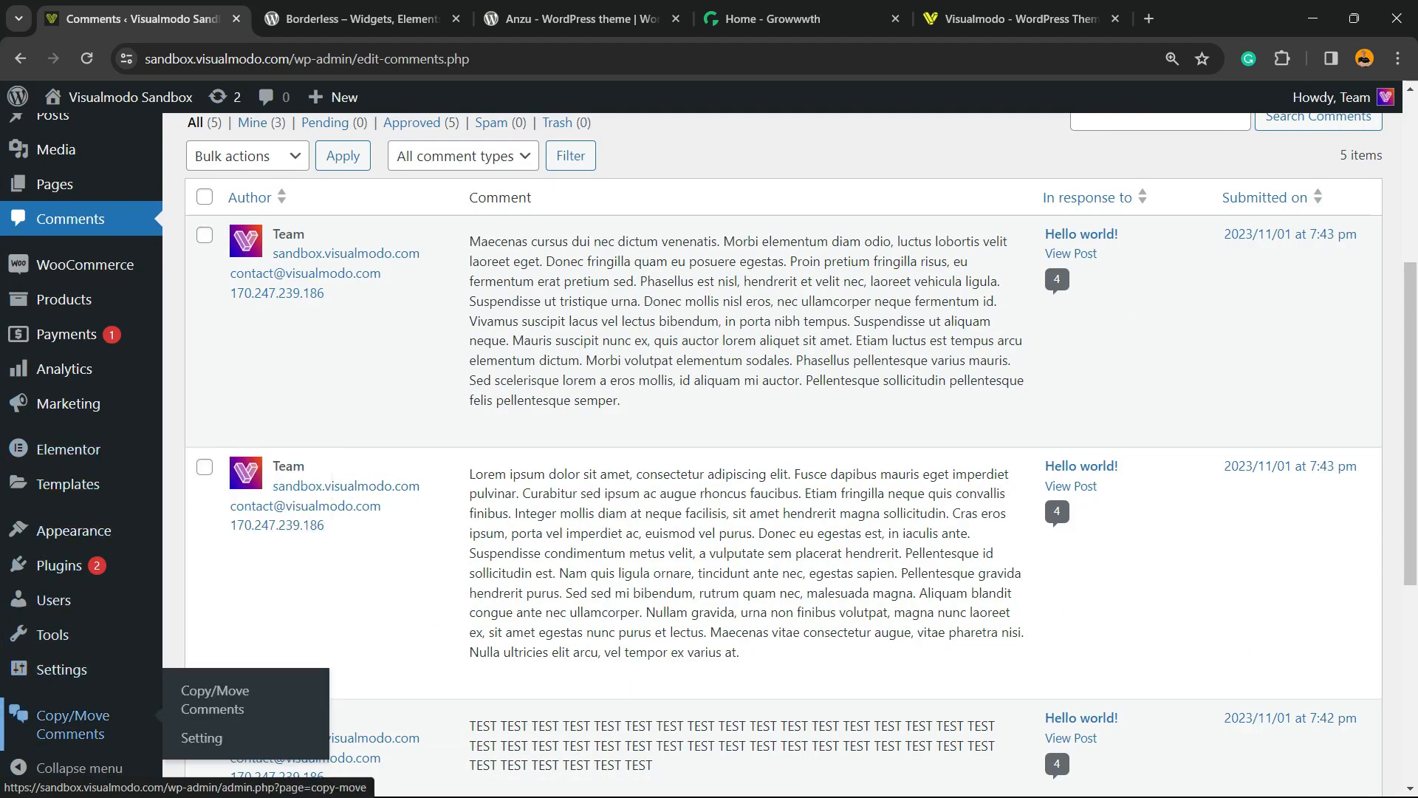
pyautogui.click(73, 724)
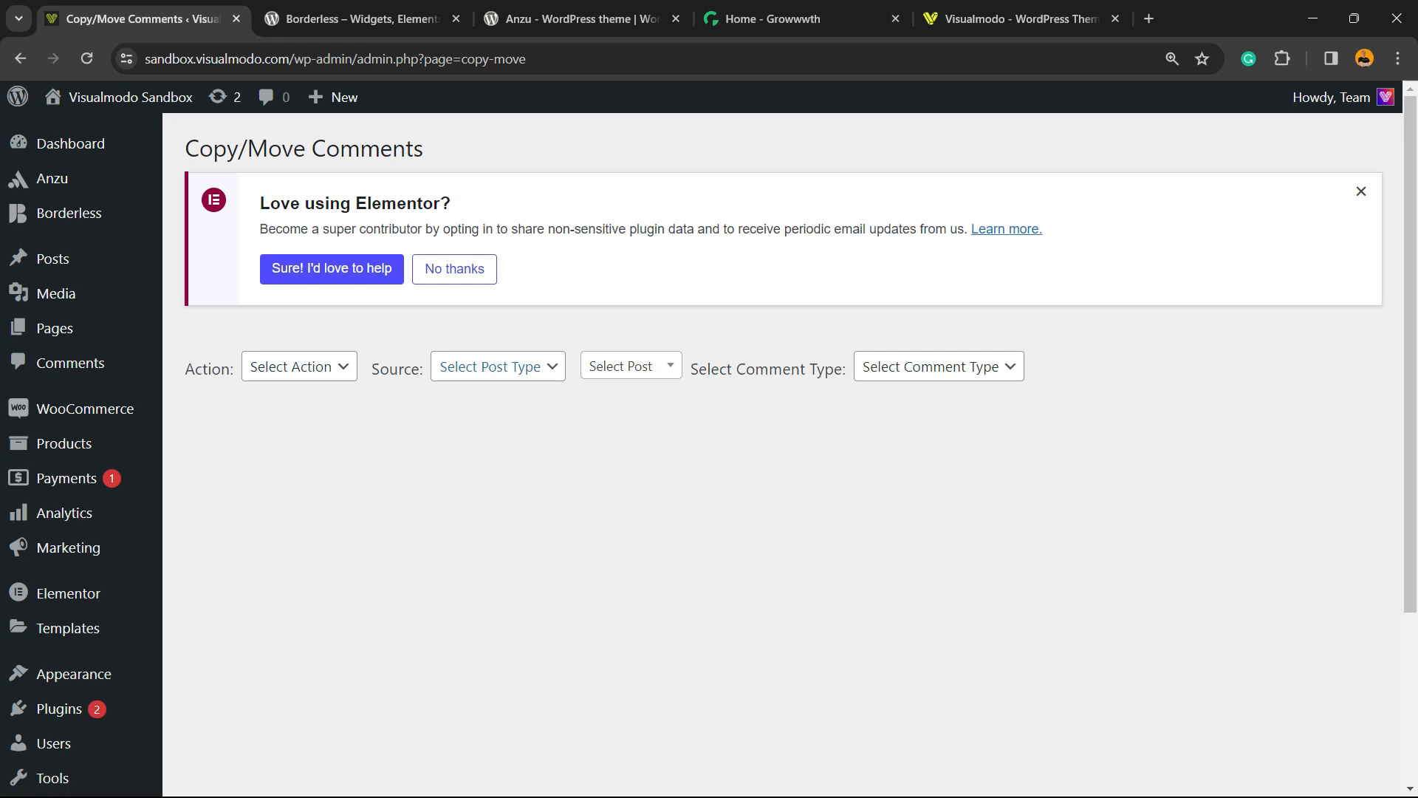
pyautogui.click(1361, 191)
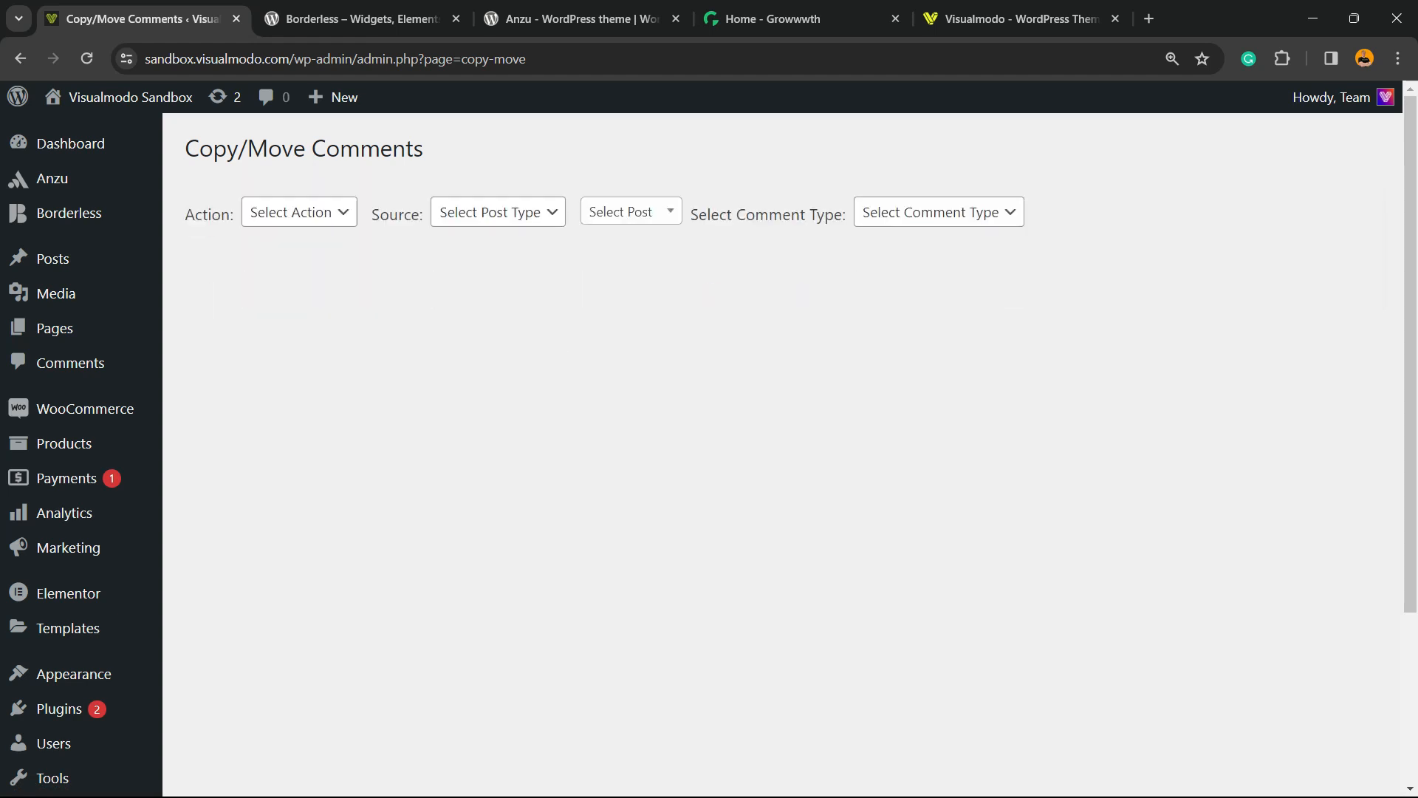
# Set the comment action to Move
pyautogui.hotkey('ctrl', '+')
pyautogui.hotkey('ctrl', '+')
pyautogui.click(408, 259)
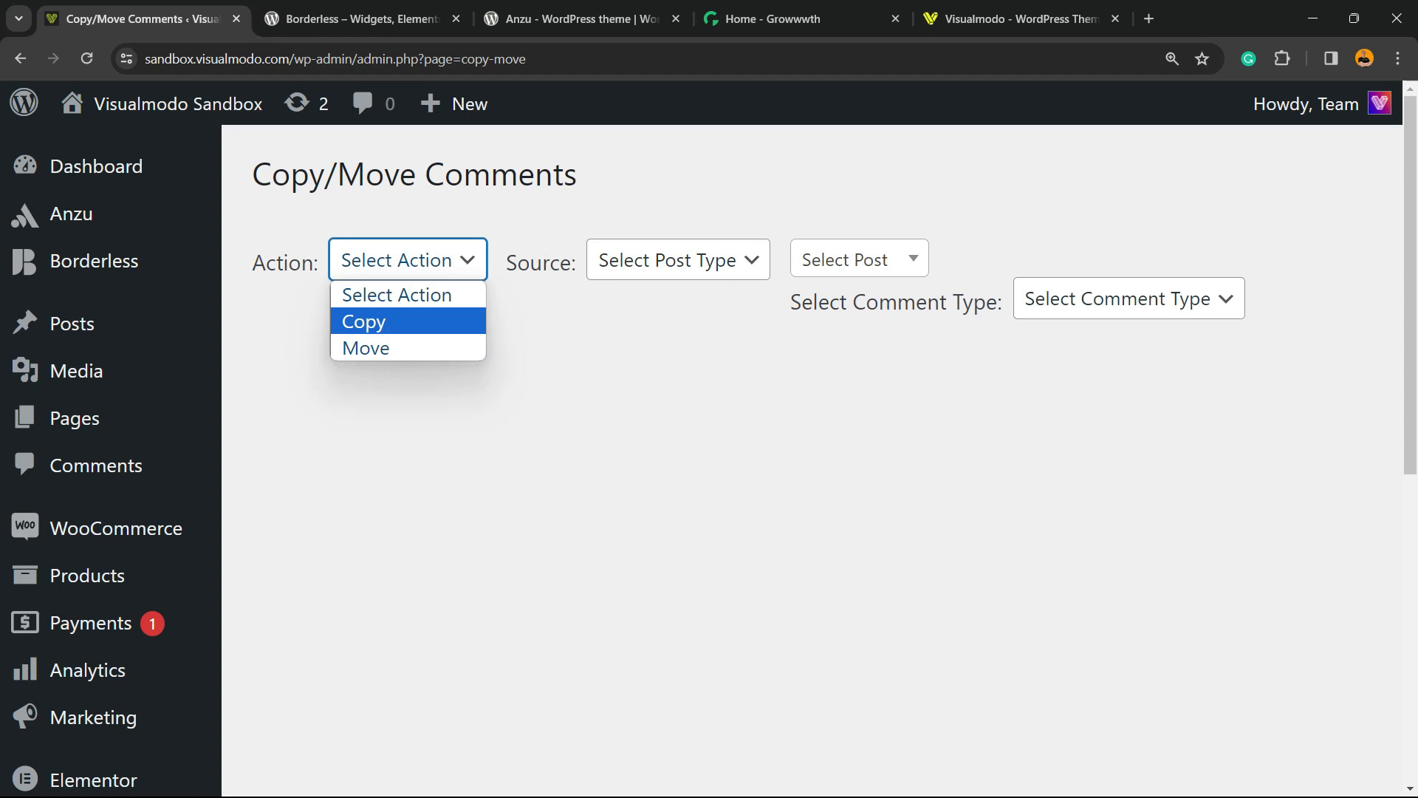
pyautogui.click(408, 348)
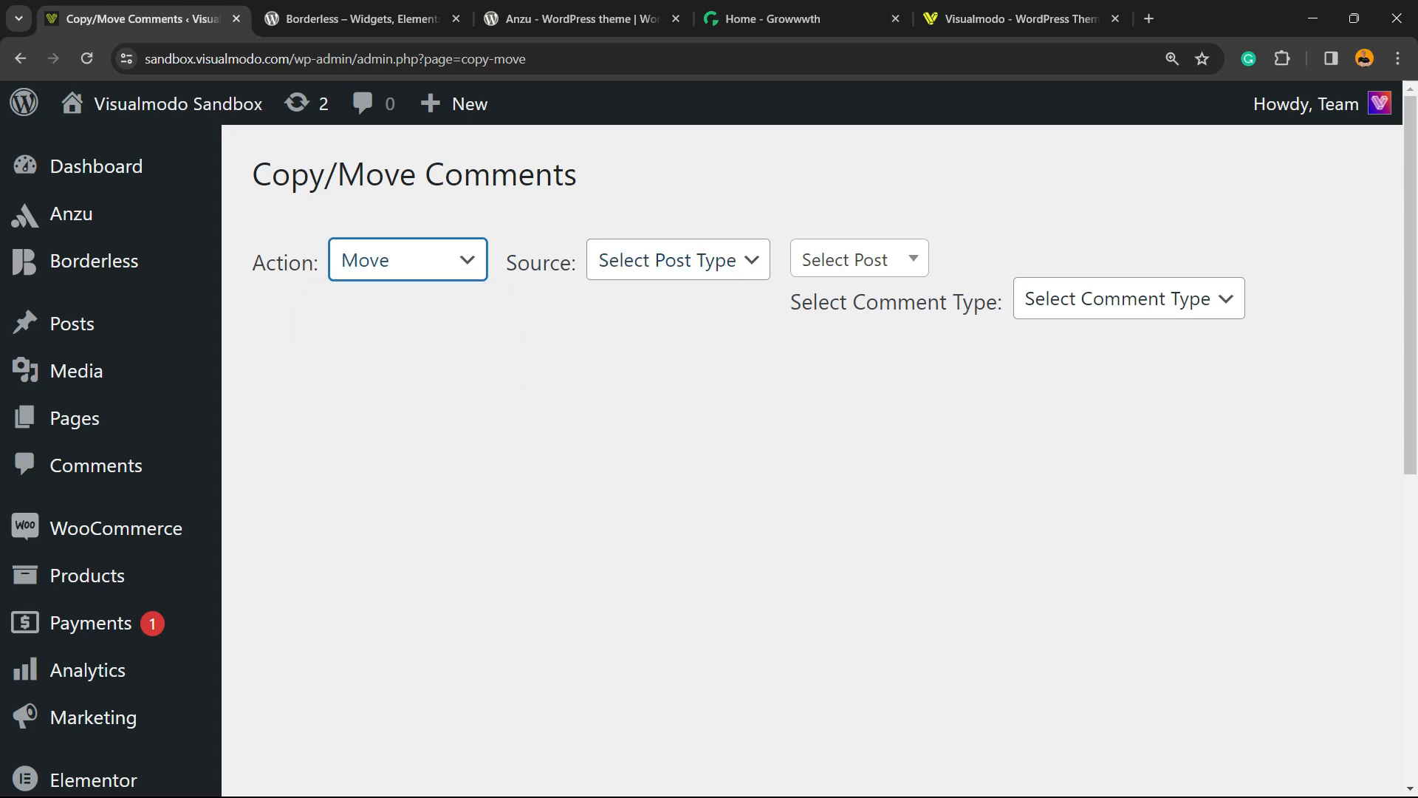
# Set the source post type to post and choose the last listed "Hello world!" post as the source
pyautogui.click(678, 260)
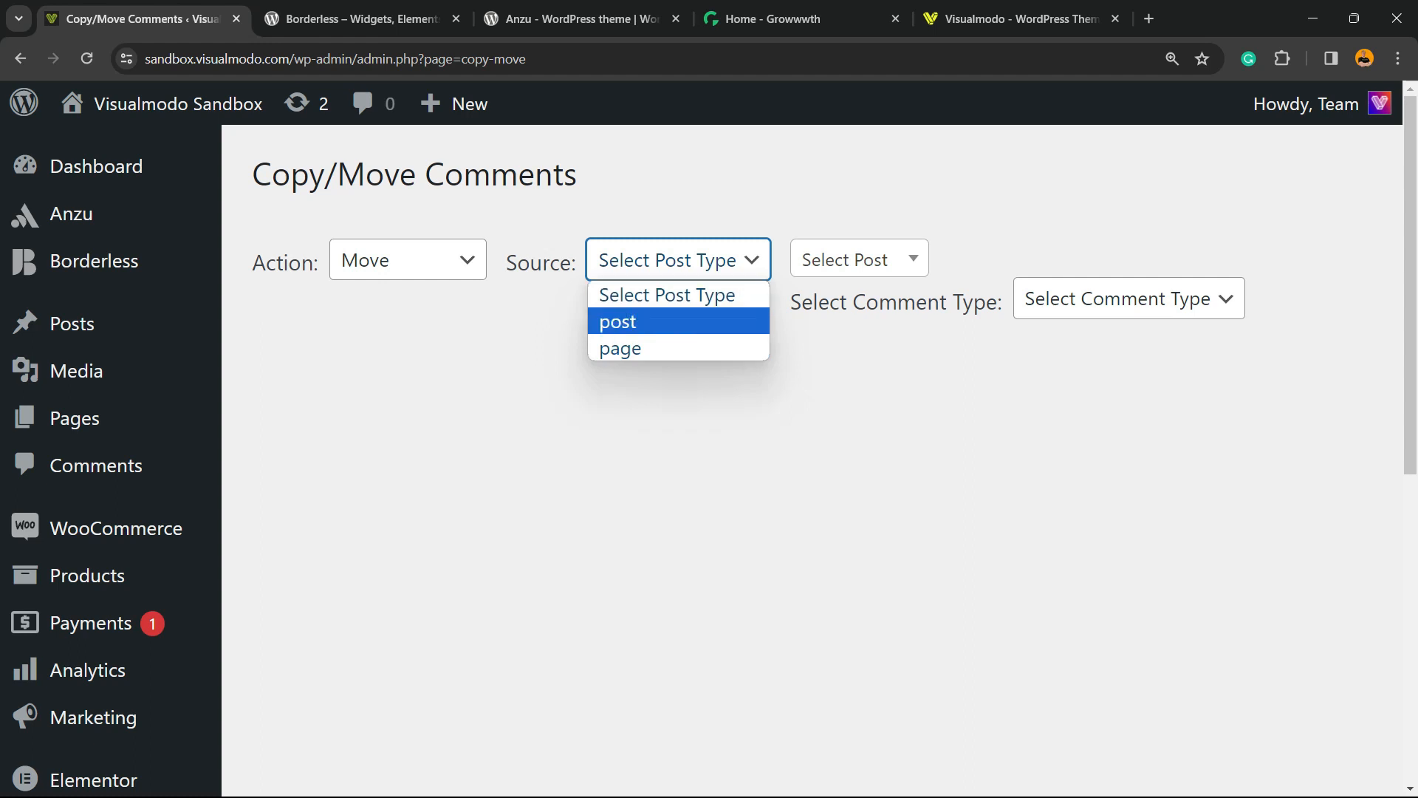
pyautogui.click(617, 321)
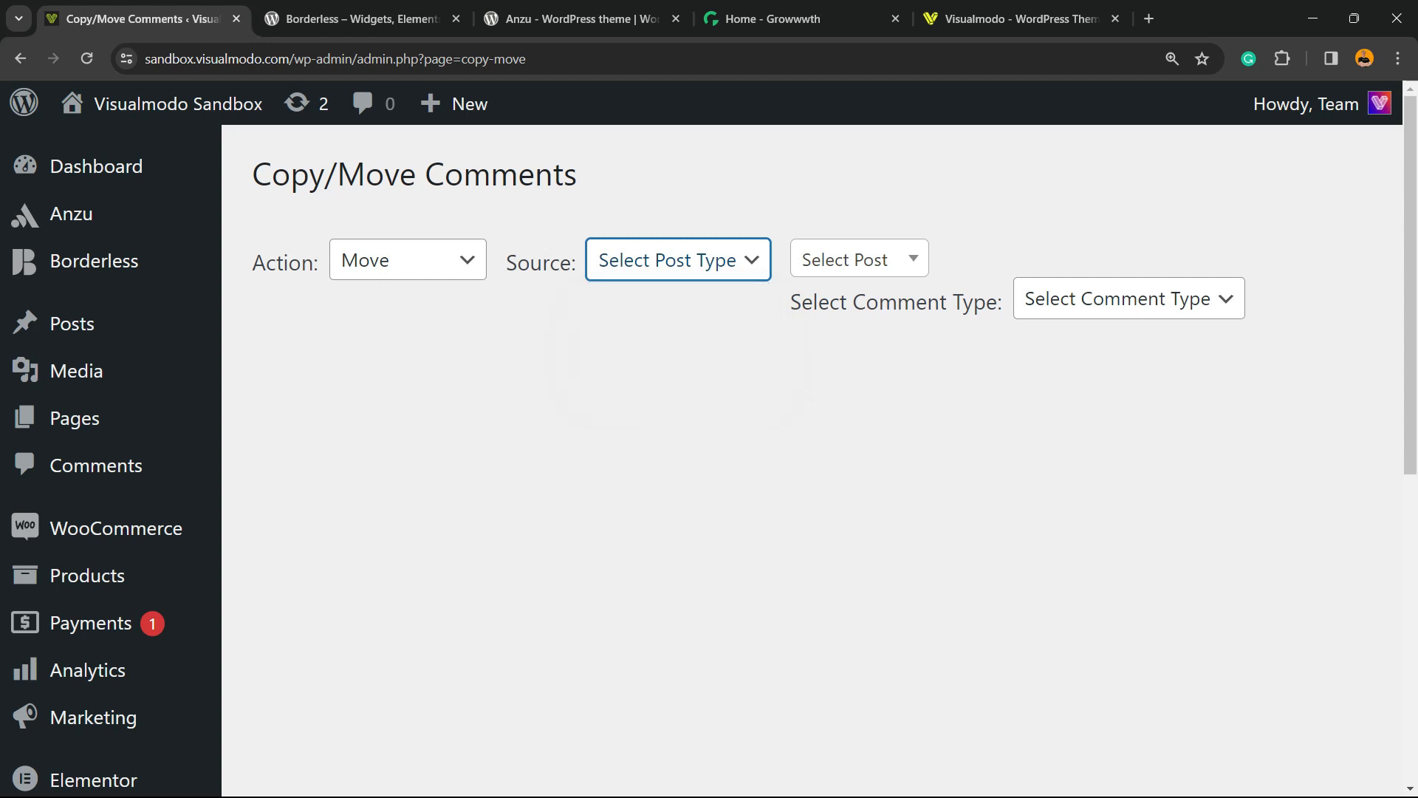
pyautogui.click(678, 260)
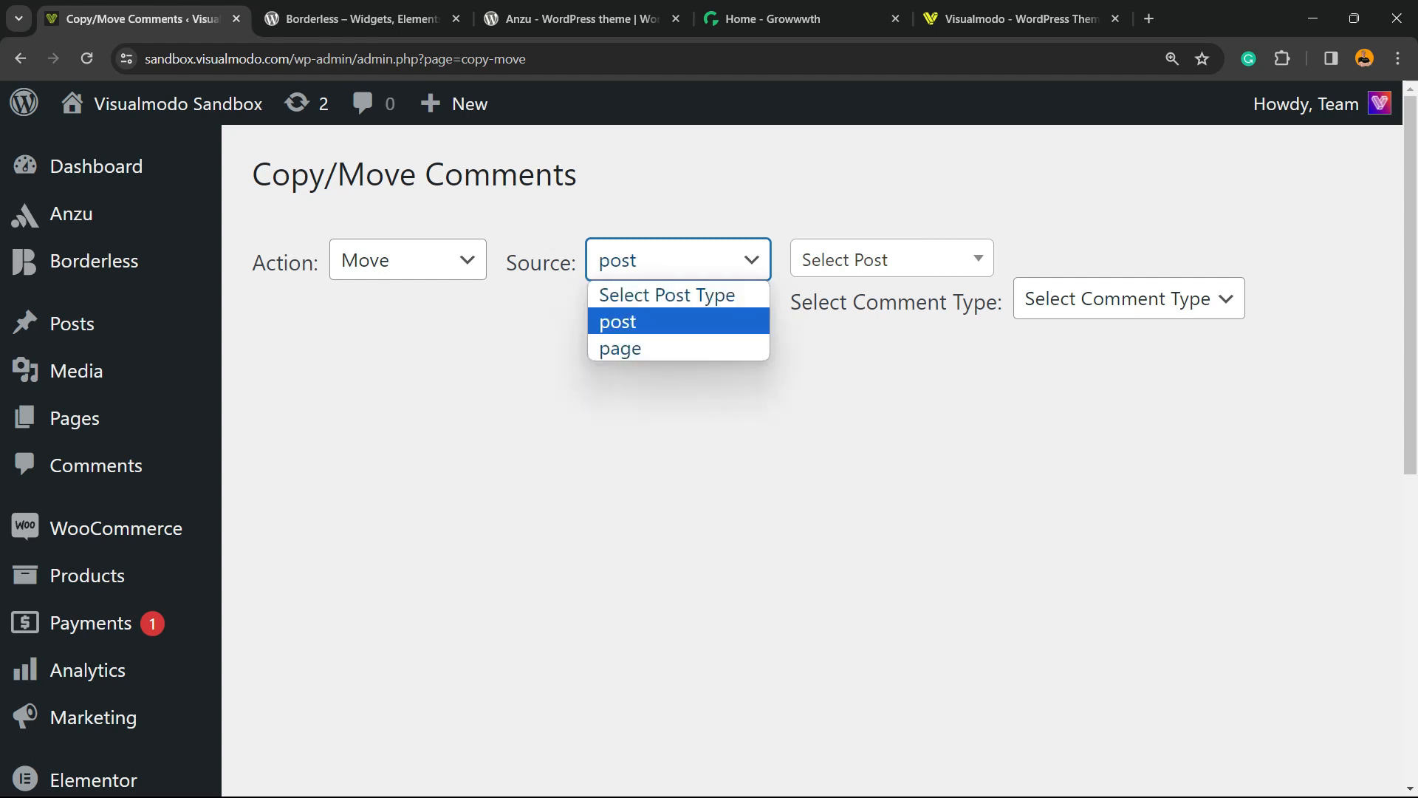
pyautogui.click(891, 258)
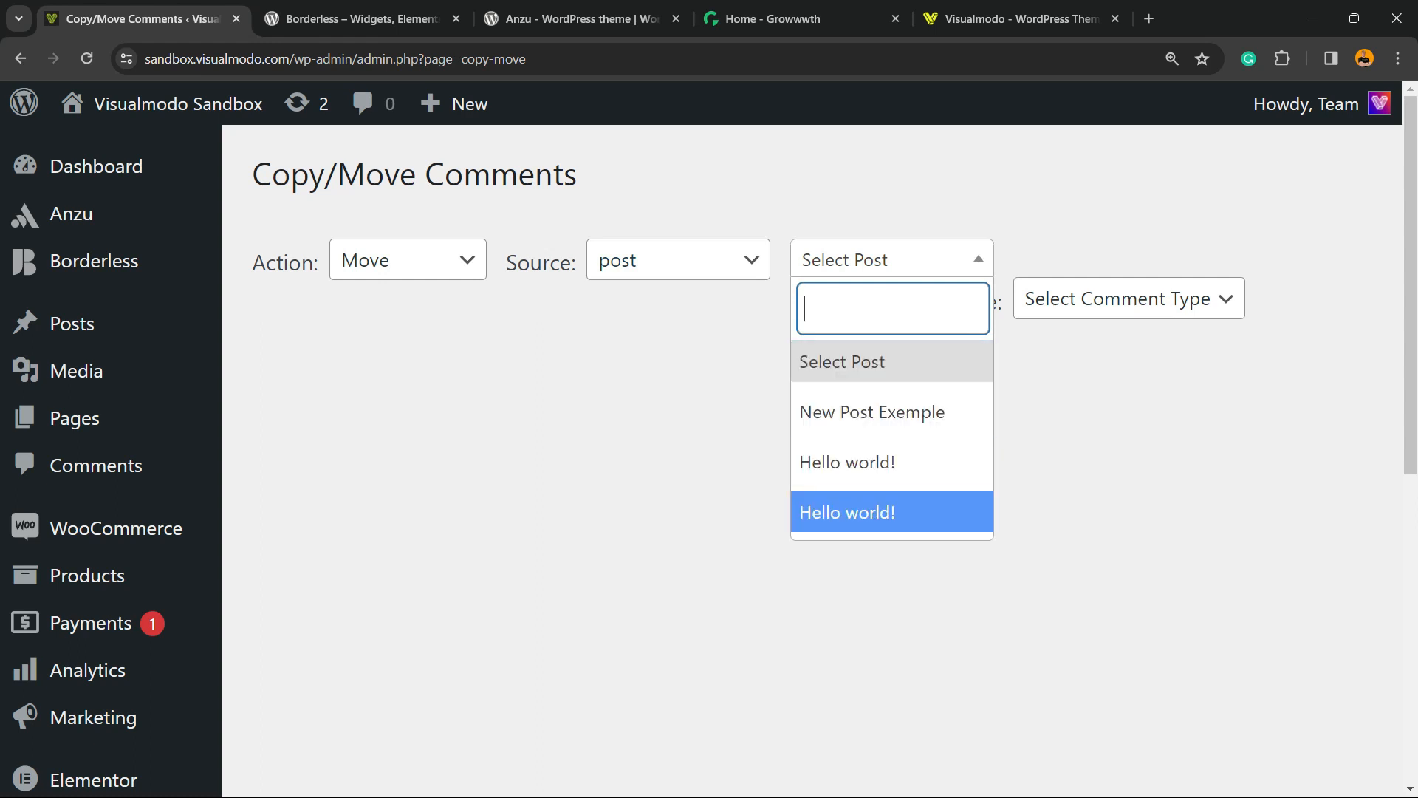
pyautogui.press('Up')
pyautogui.press('Down')
pyautogui.press('Return')
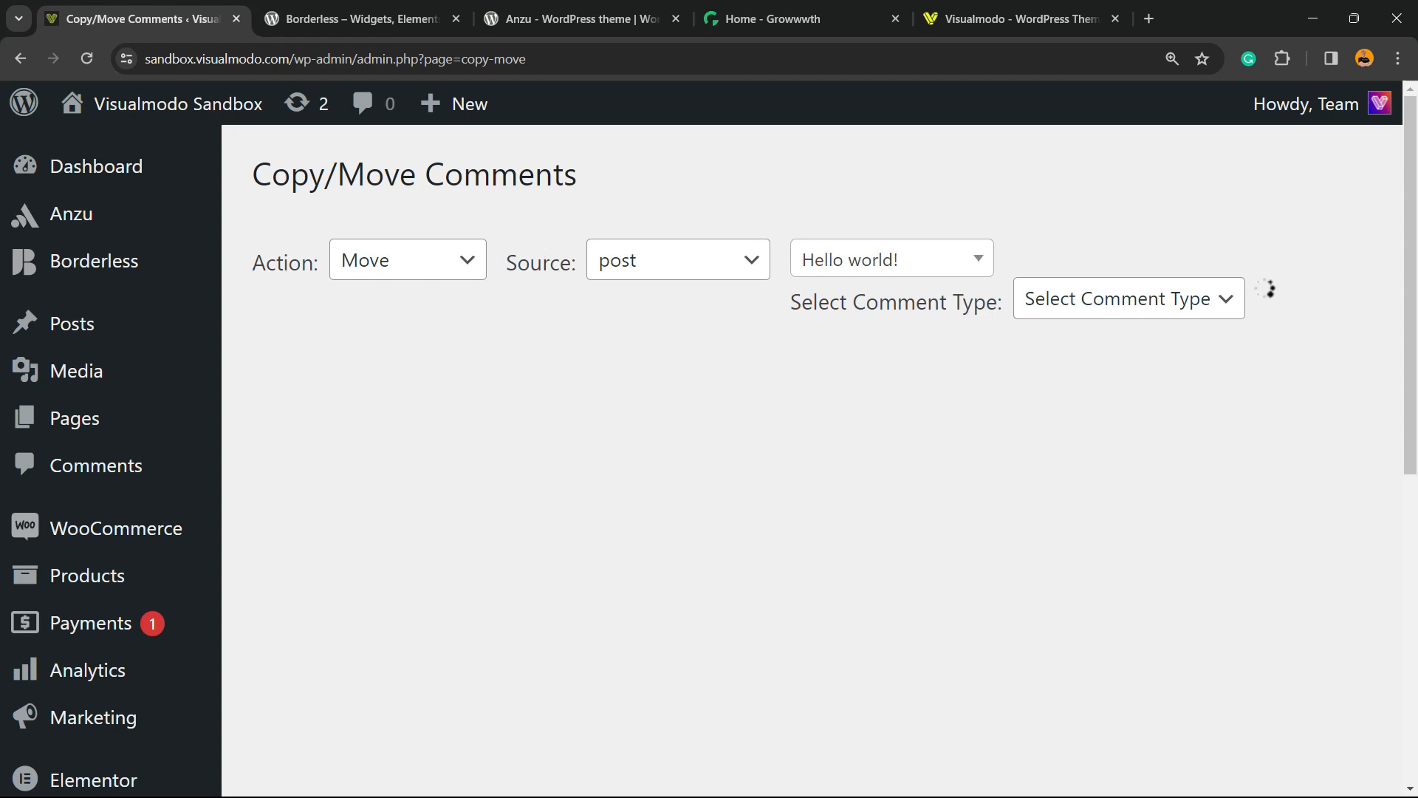
# Set the comment type of the source post to With Replies
pyautogui.click(1130, 298)
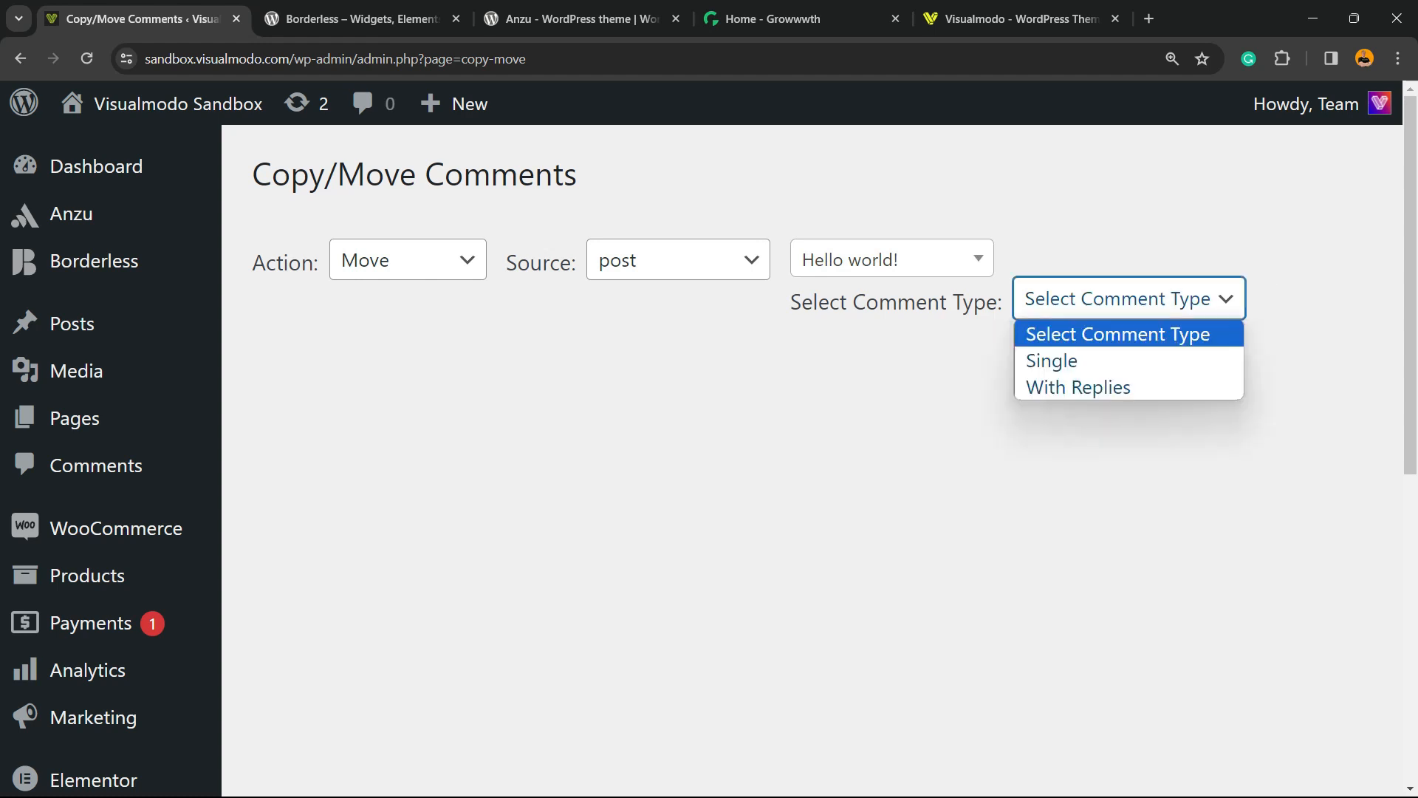
pyautogui.press('Down')
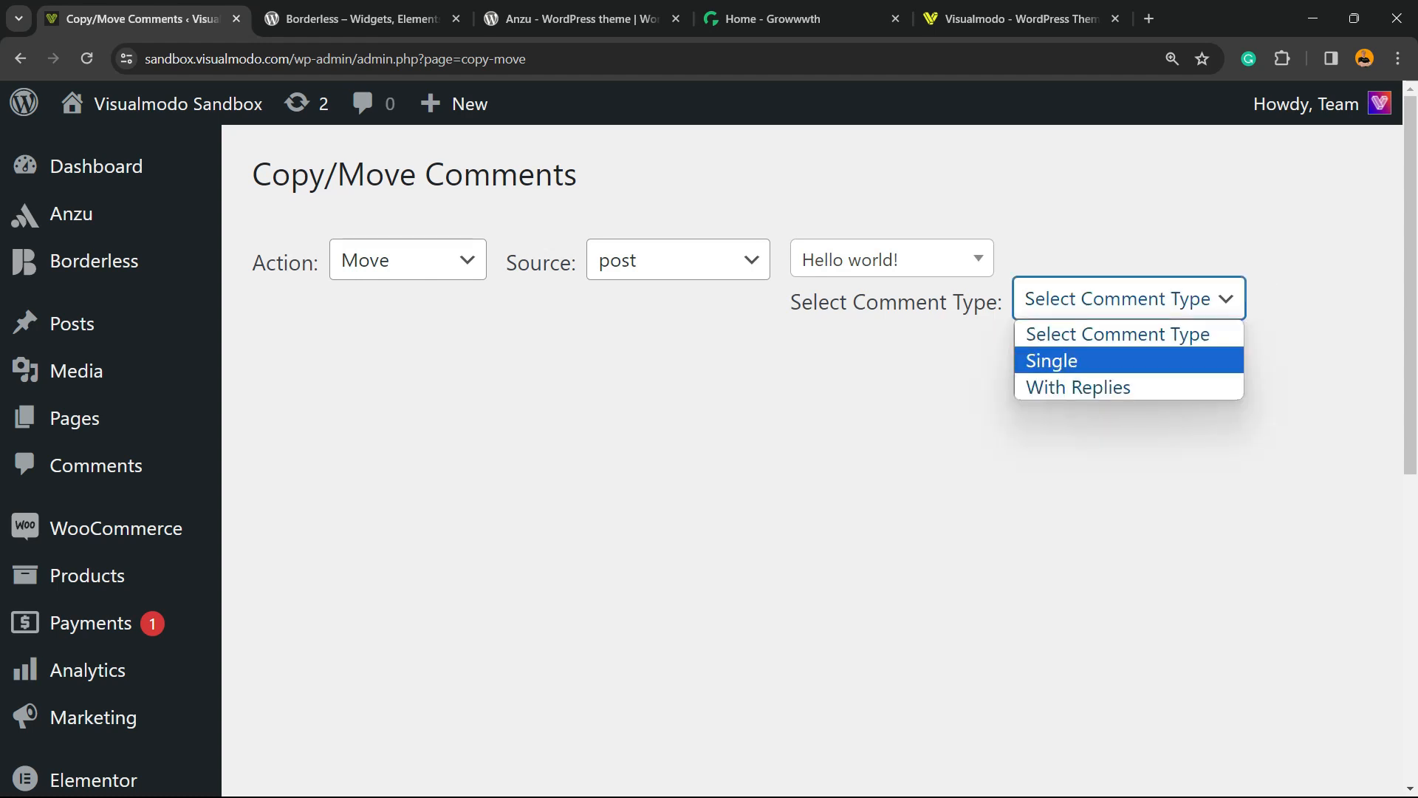
pyautogui.press('Down')
pyautogui.press('Up')
pyautogui.press('Up')
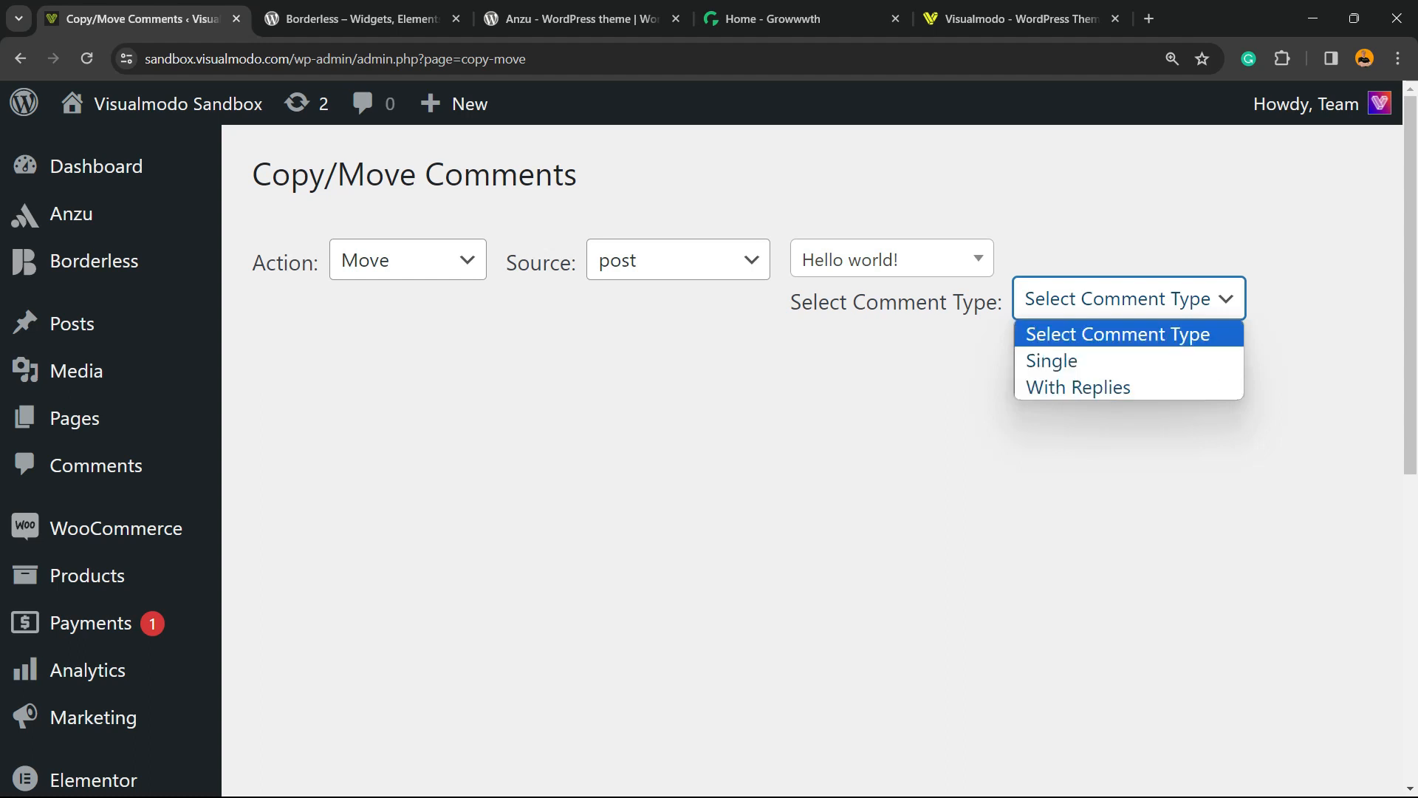
pyautogui.press('Down')
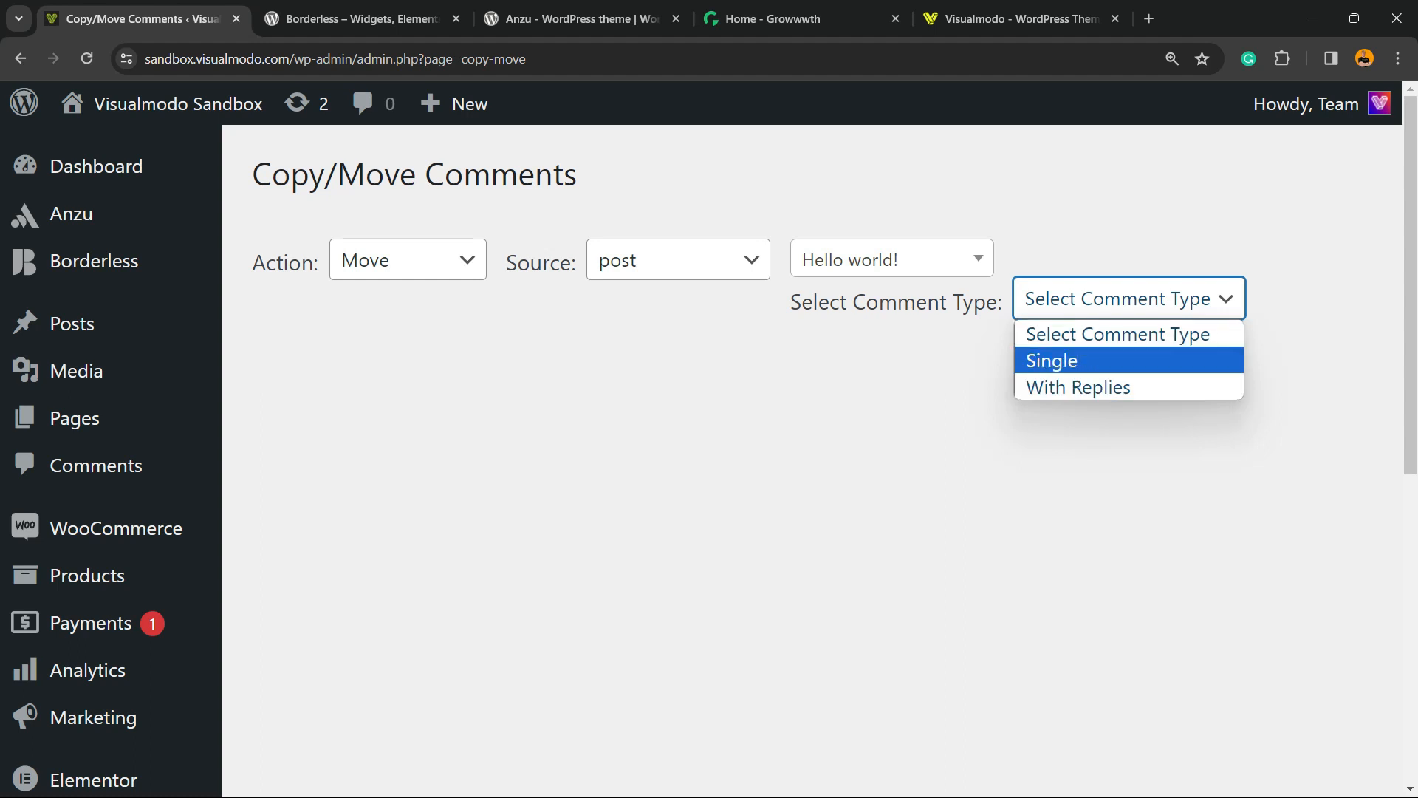
pyautogui.press('Down')
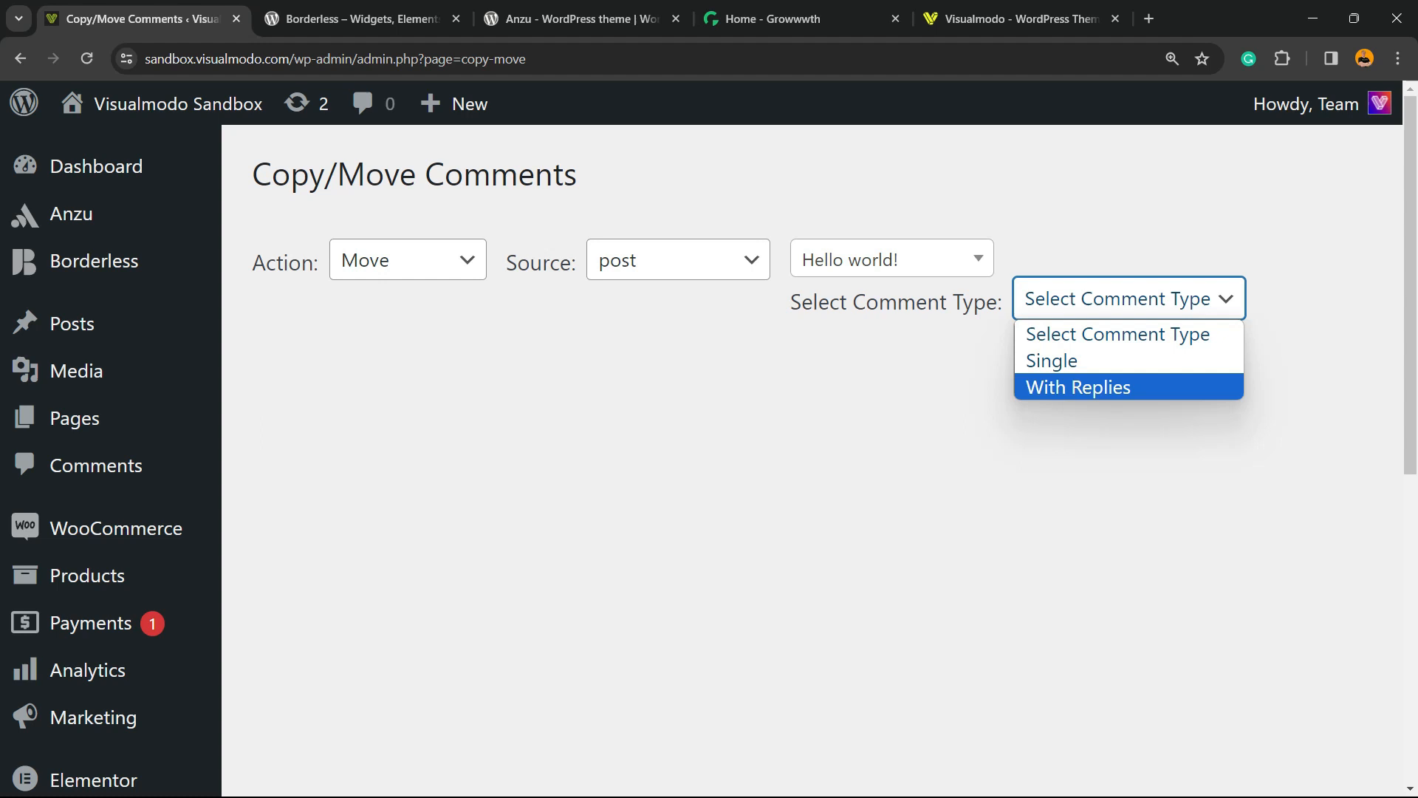
pyautogui.press('Return')
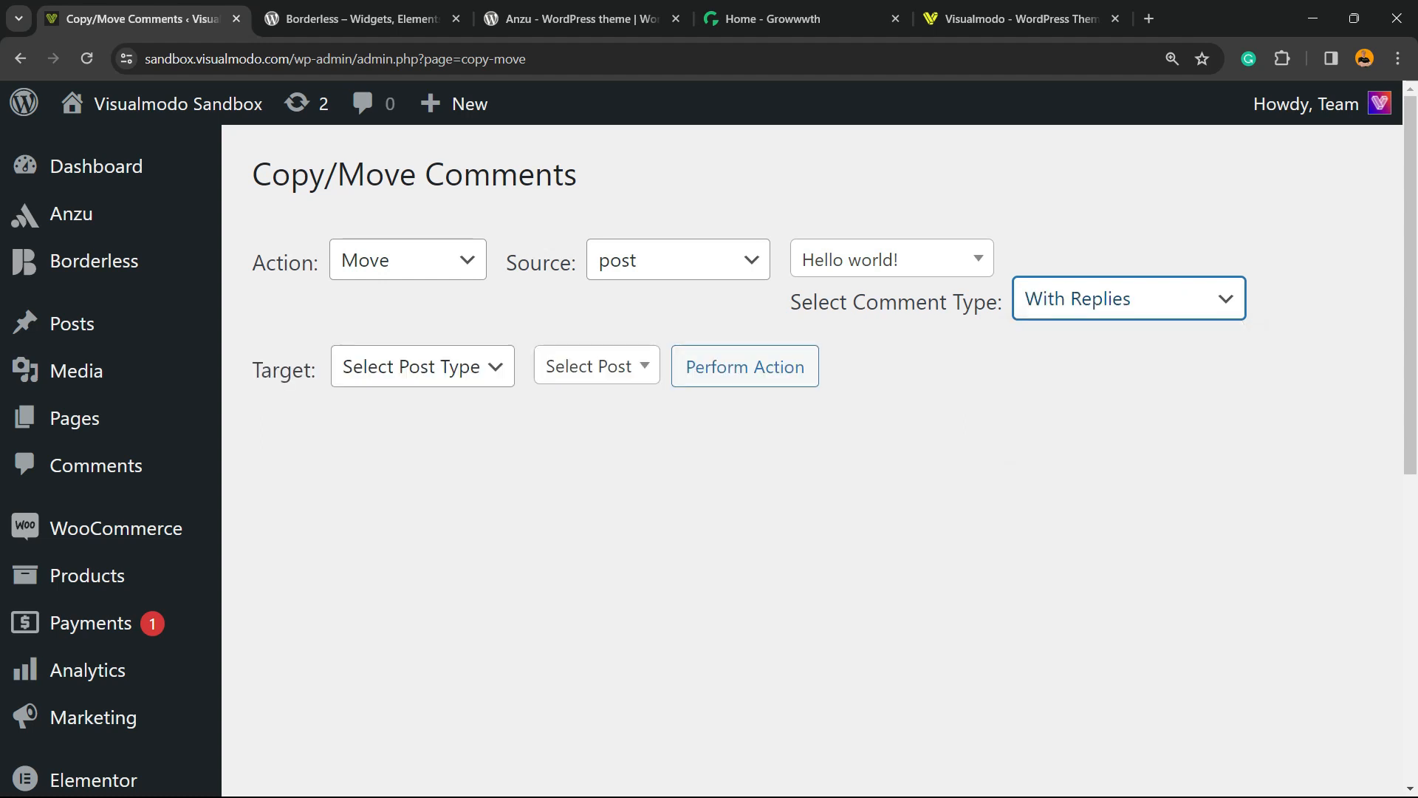
# Set the target post type to post and choose "New Post Exemple" as the target
pyautogui.click(423, 366)
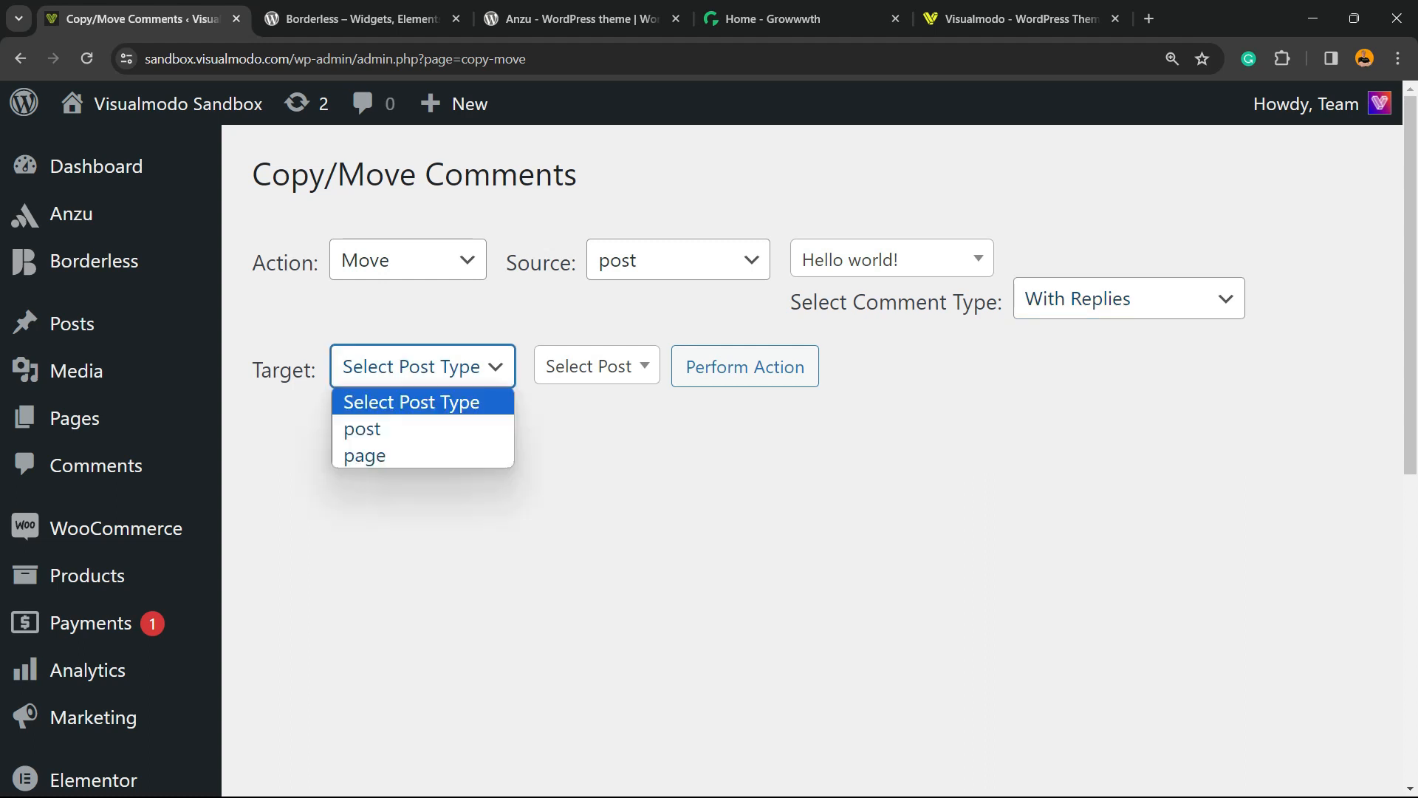
pyautogui.press('Down')
pyautogui.press('Down')
pyautogui.press('Up')
pyautogui.press('Return')
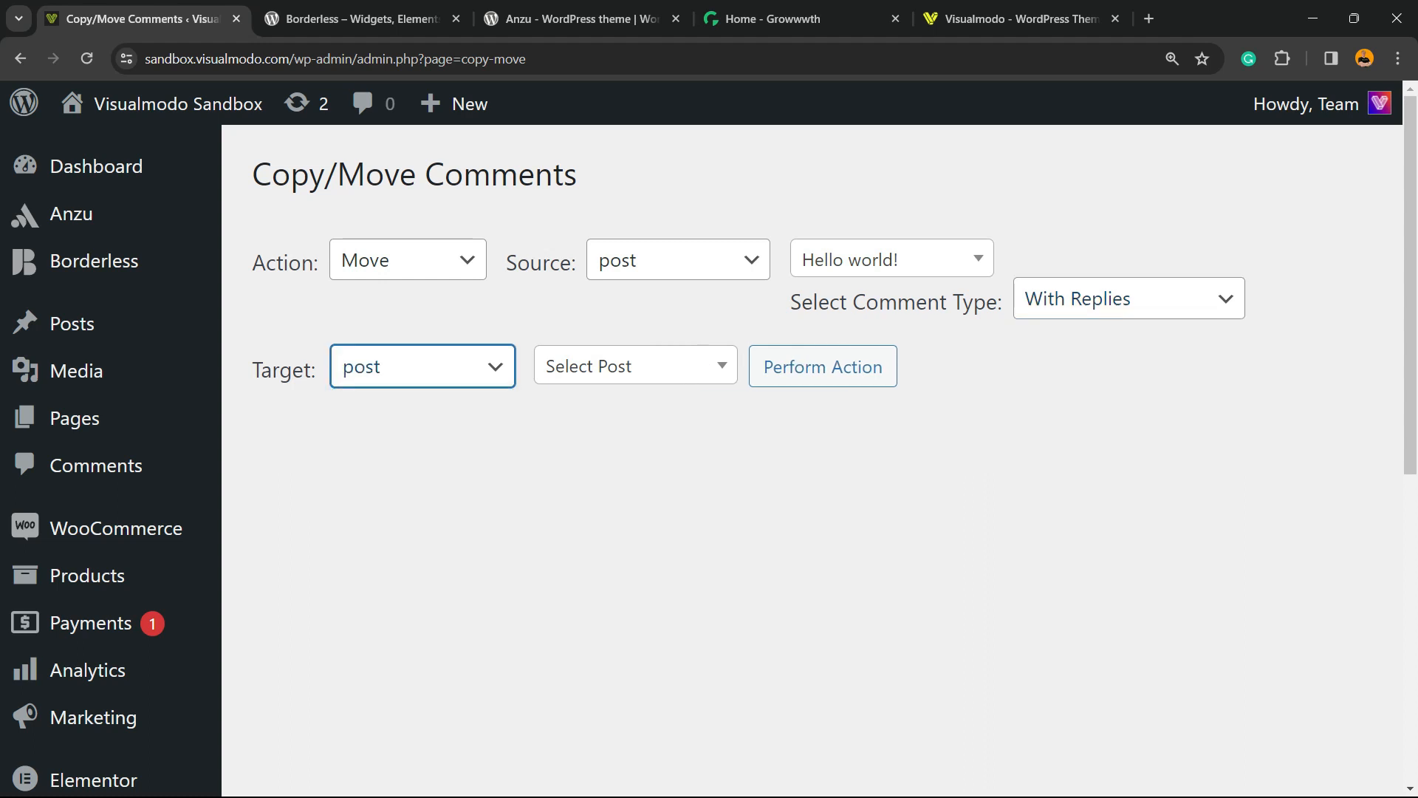
pyautogui.click(635, 366)
pyautogui.press('Down')
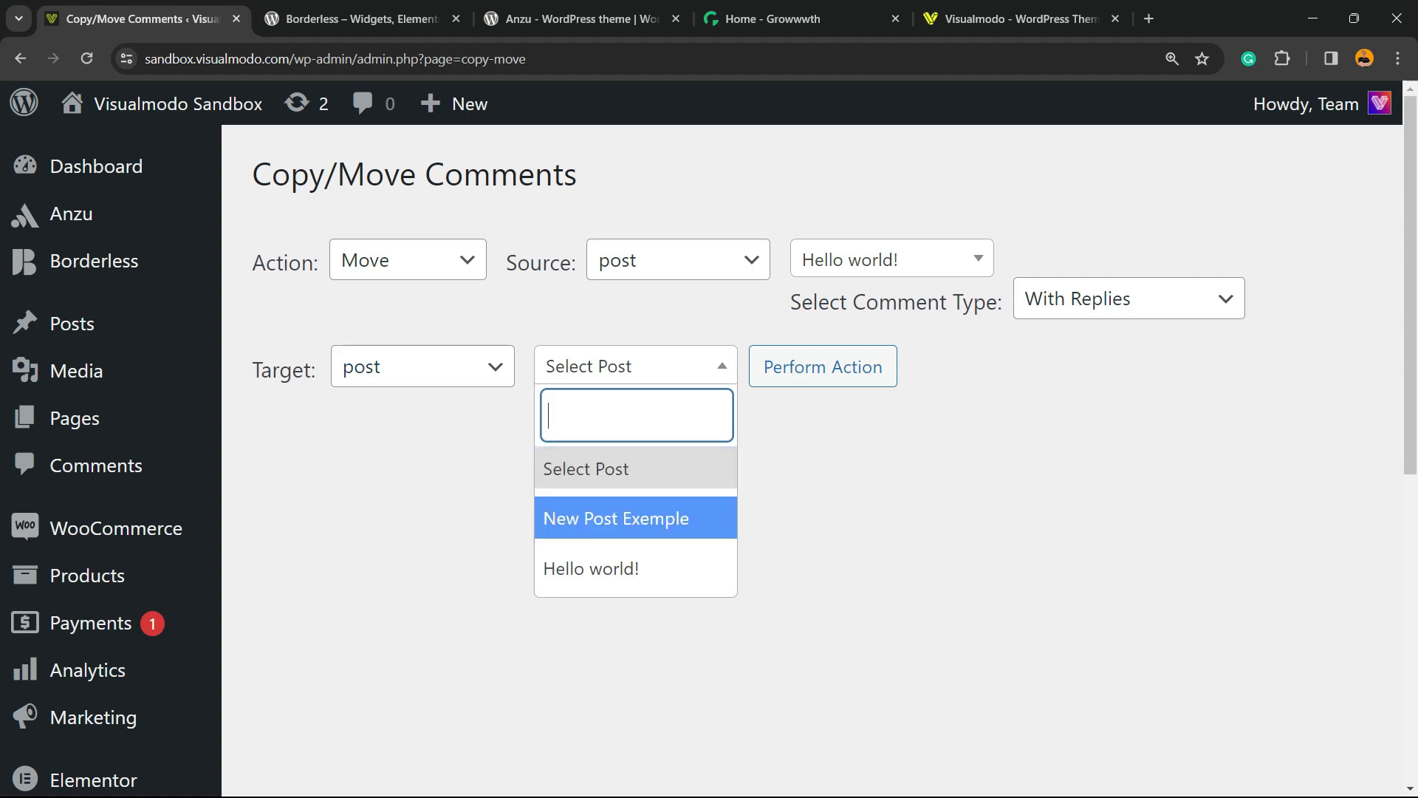
pyautogui.press('Up')
pyautogui.press('Down')
pyautogui.press('Down')
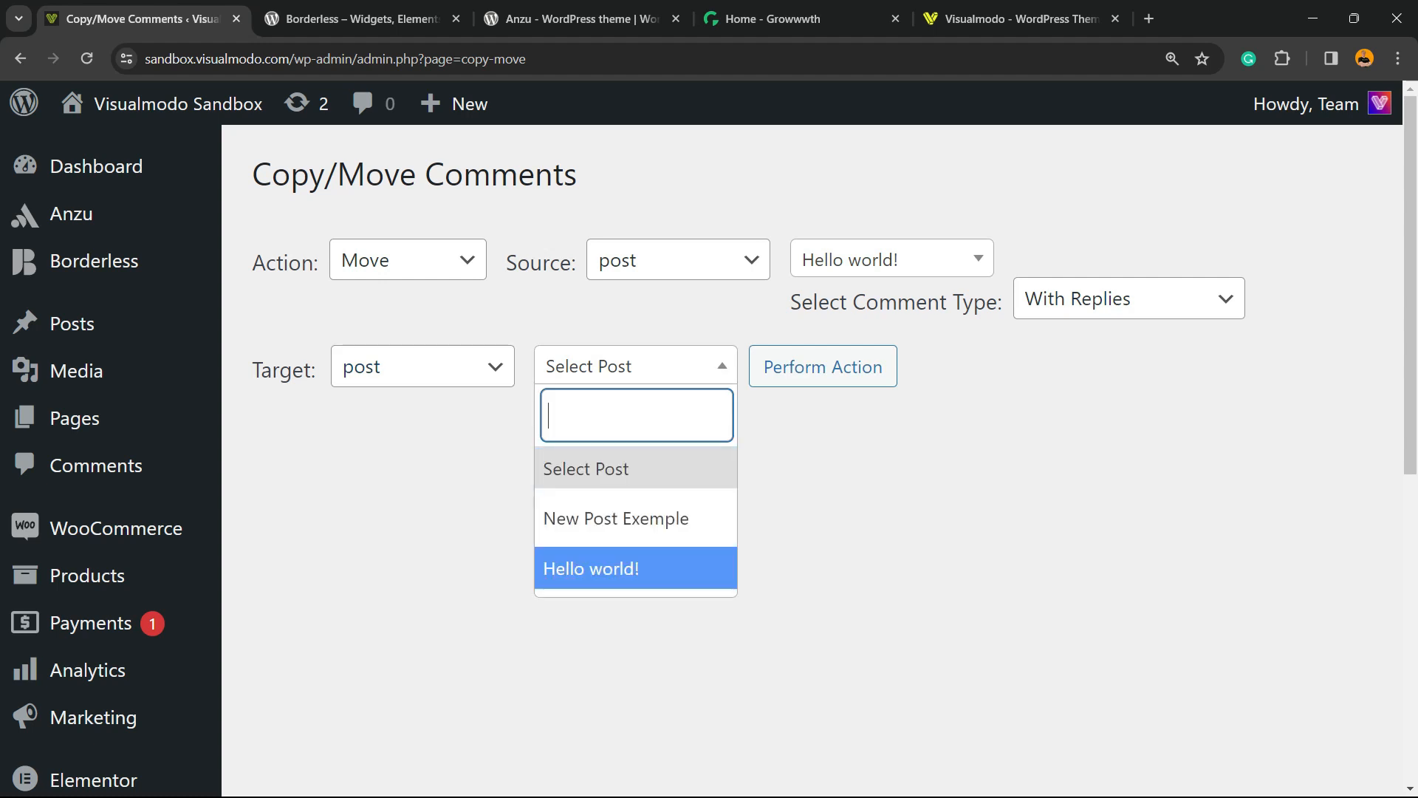
pyautogui.press('Up')
pyautogui.press('Return')
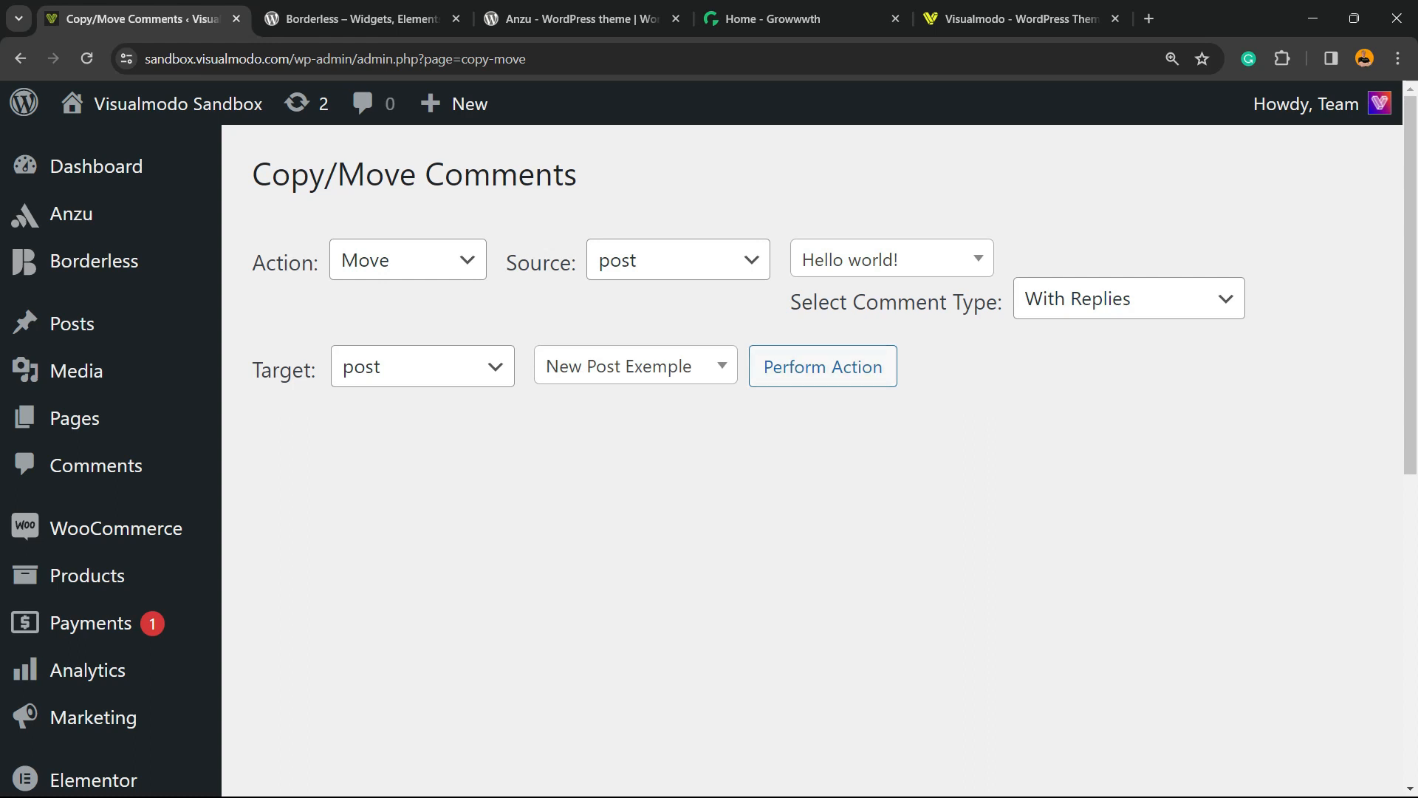
# Open the posts list in a new tab and view the oldest "Hello world!" post (2021/10/22) in another tab
pyautogui.rightClick(73, 322)
pyautogui.click(111, 338)
pyautogui.click(329, 19)
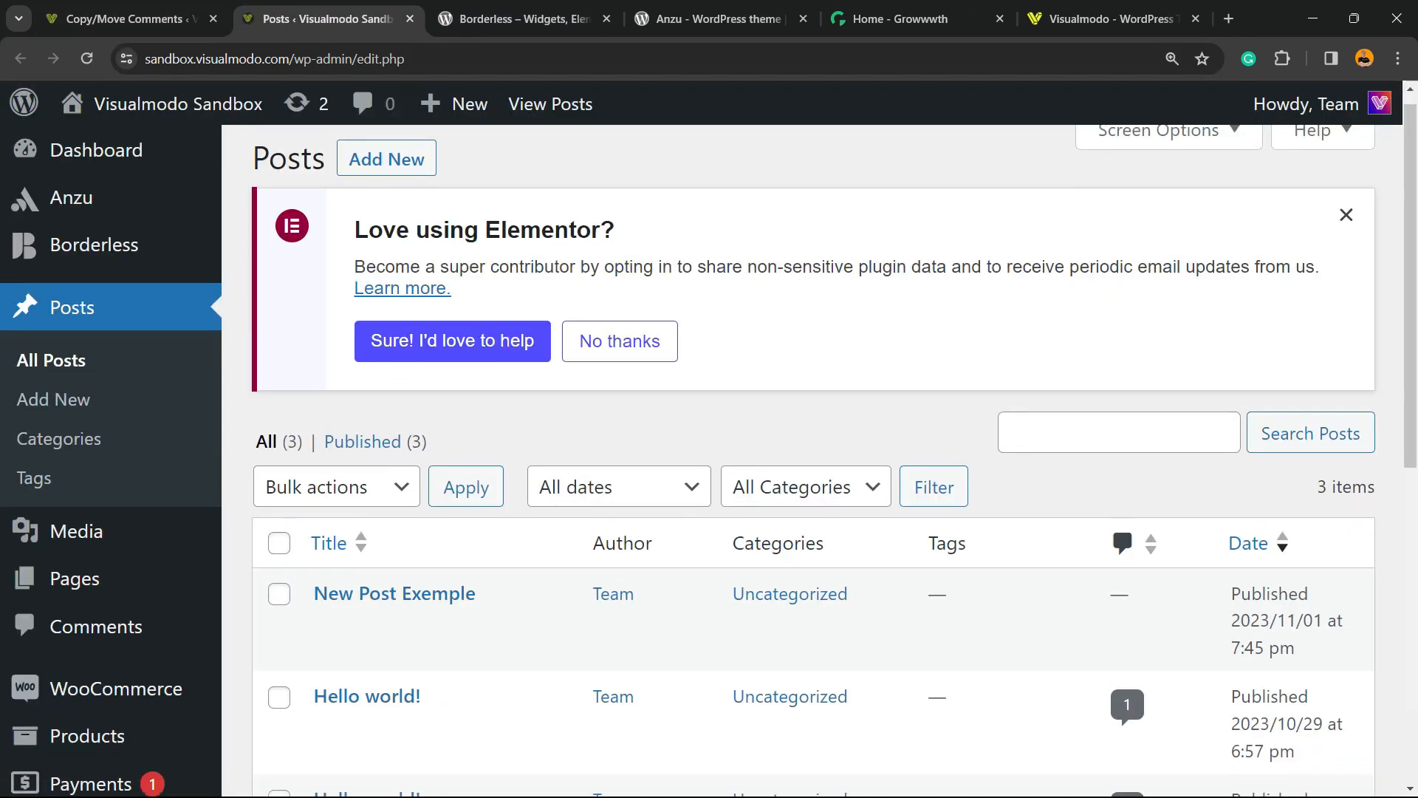
pyautogui.scroll(-6, 399, 369)
pyautogui.rightClick(526, 297)
pyautogui.click(576, 311)
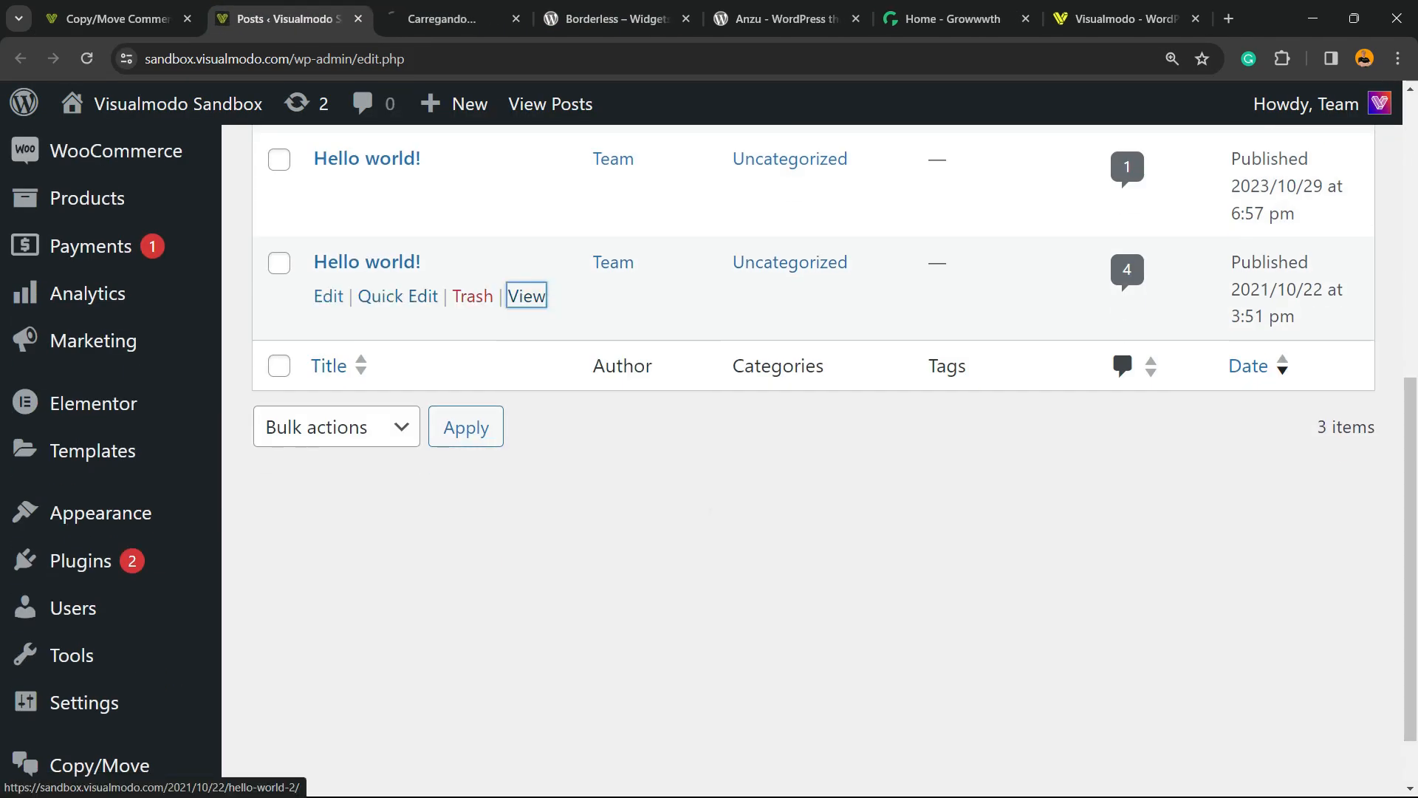
# Read through the comments on the 2021/10/22 "Hello world!" post
pyautogui.click(452, 19)
pyautogui.scroll(-15, 709, 443)
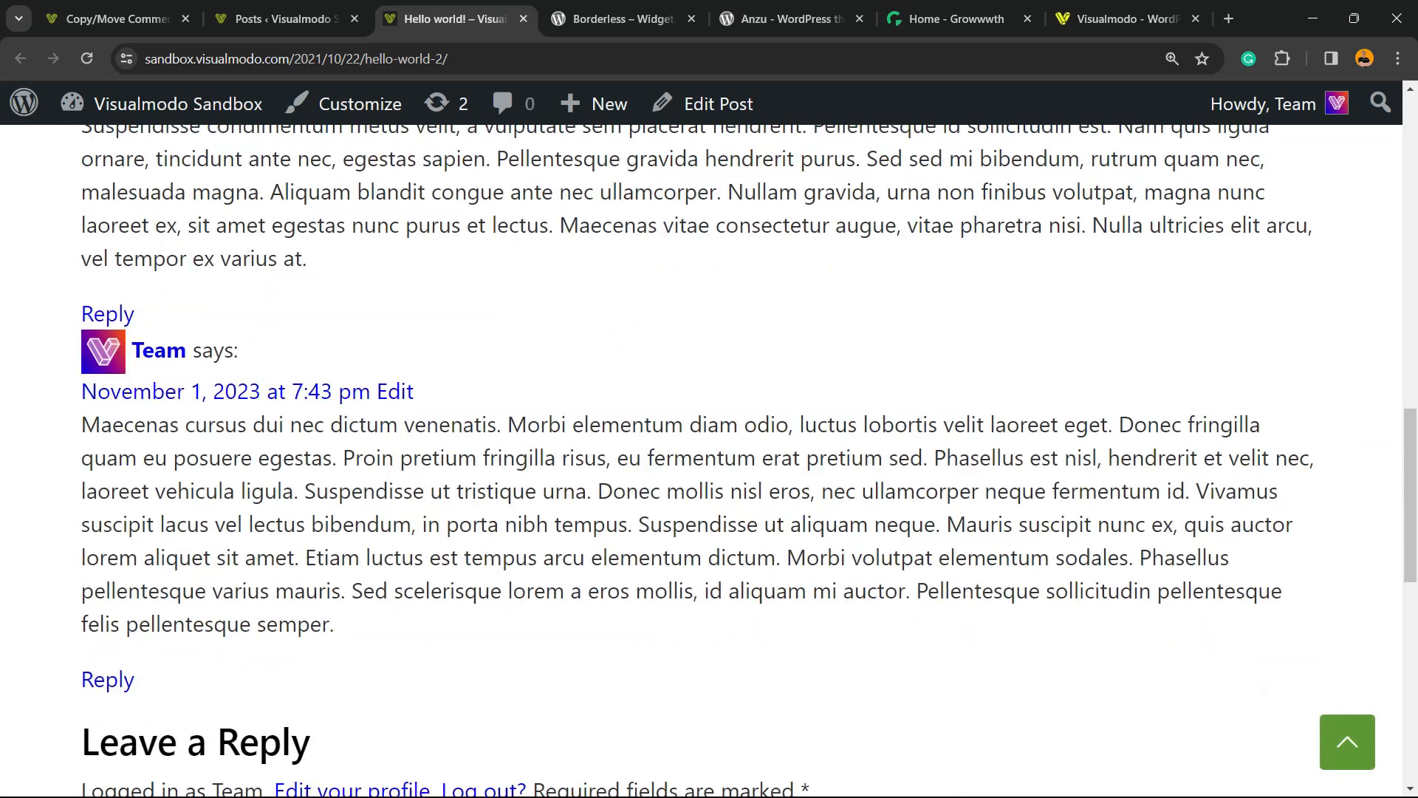
pyautogui.scroll(6, 709, 444)
# View "New Post Exemple" from the posts list and check its comment section
pyautogui.click(287, 20)
pyautogui.scroll(5, 526, 369)
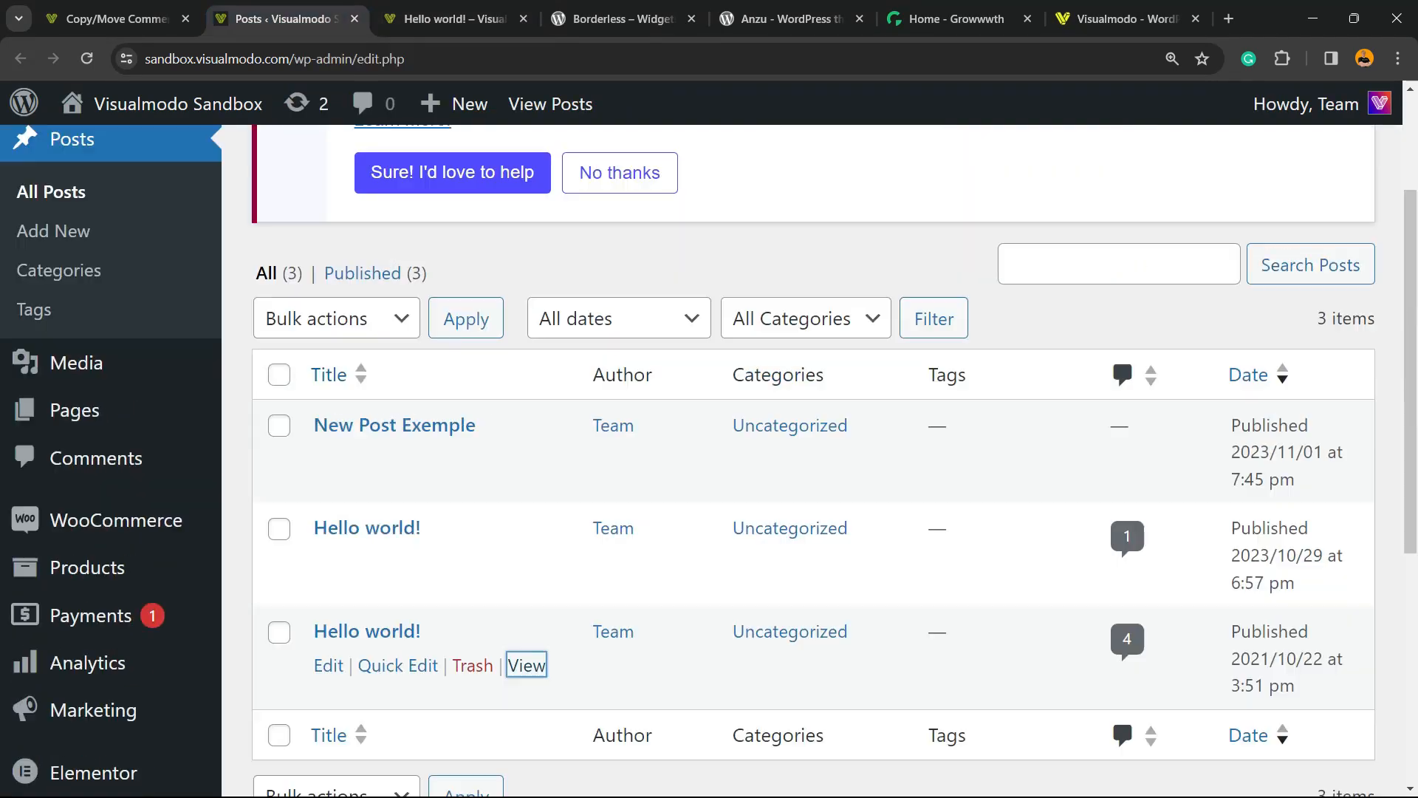
pyautogui.click(526, 459)
pyautogui.scroll(-10, 709, 443)
pyautogui.scroll(7, 709, 443)
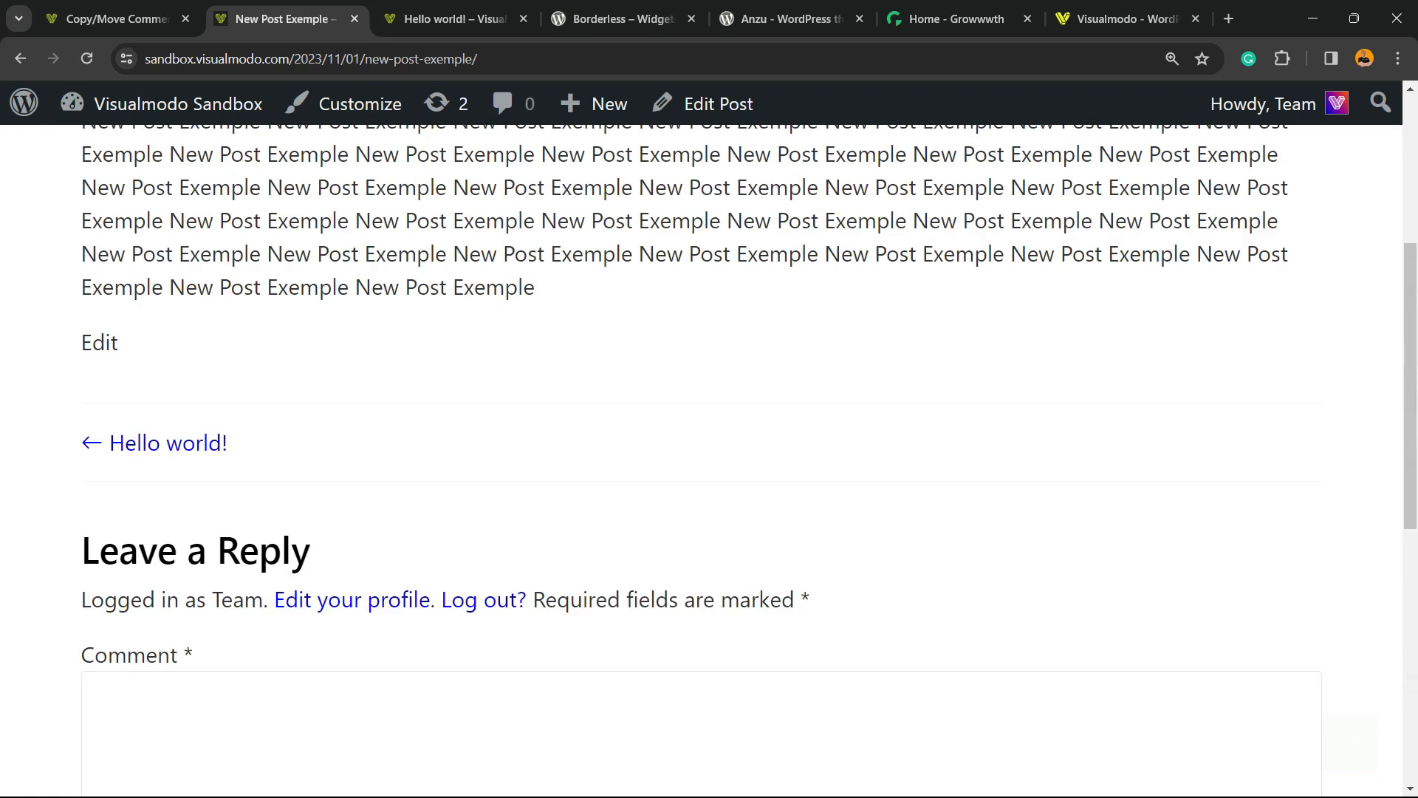
pyautogui.scroll(5, 710, 443)
# Return to the Copy/Move Comments page and perform the configured move to "New Post Exemple"
pyautogui.click(117, 20)
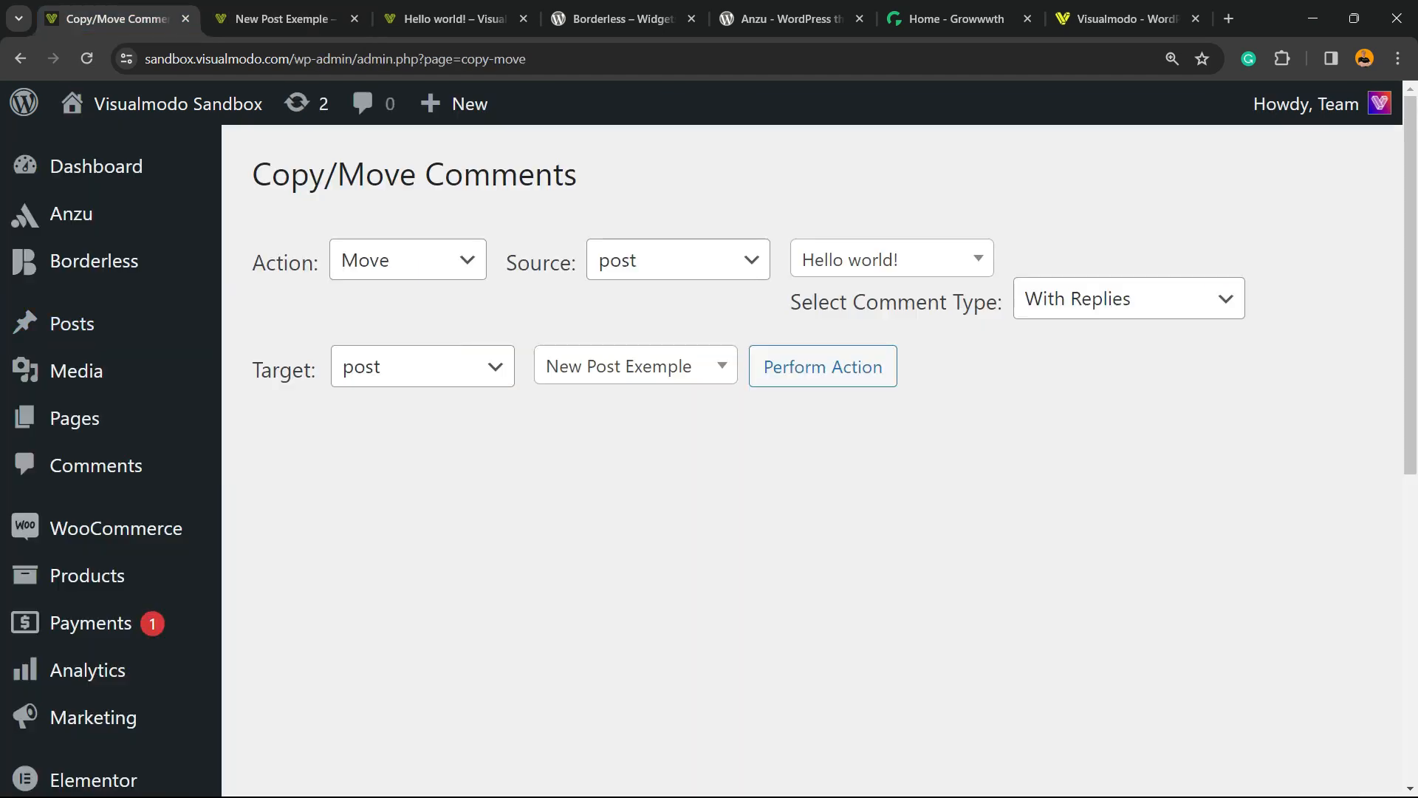
pyautogui.moveTo(72, 323)
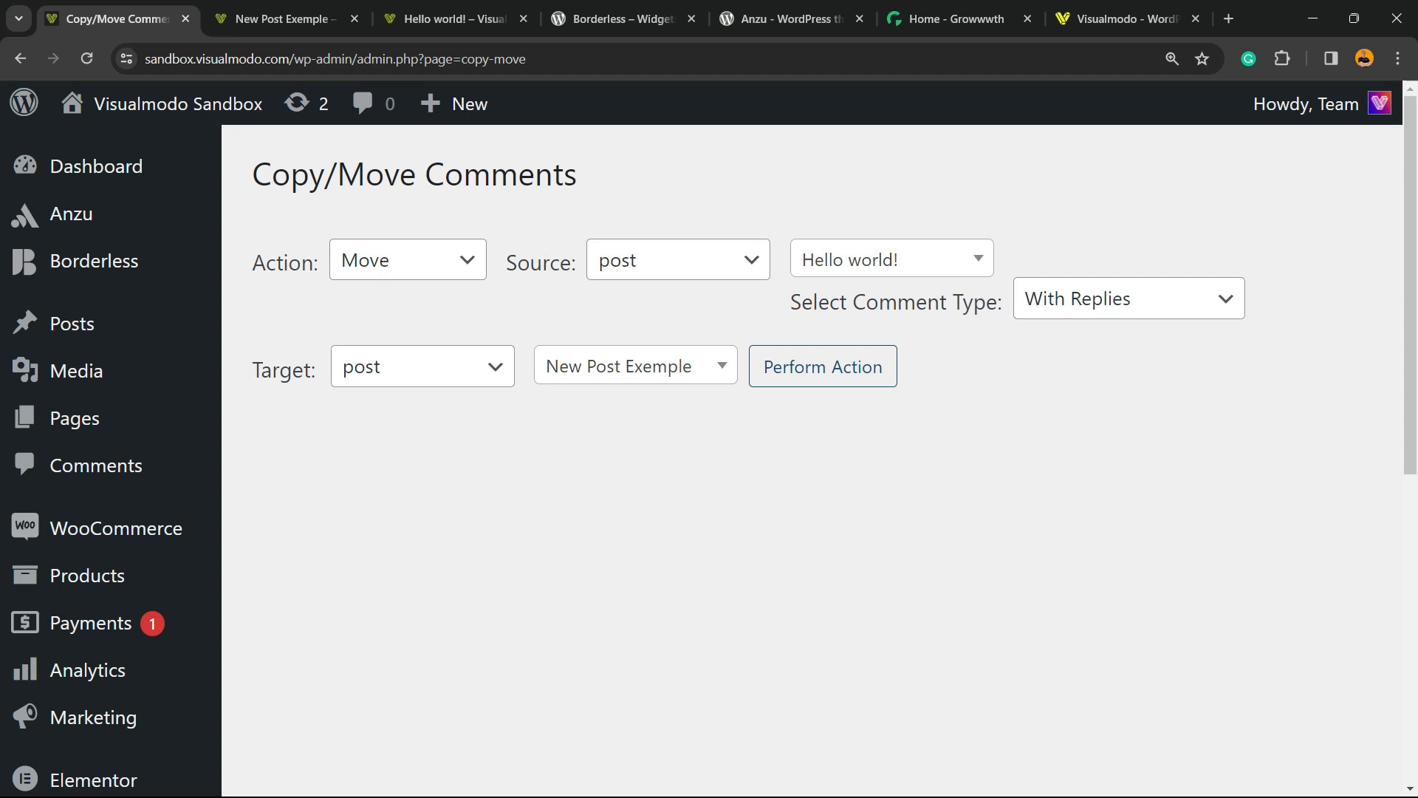
pyautogui.click(793, 368)
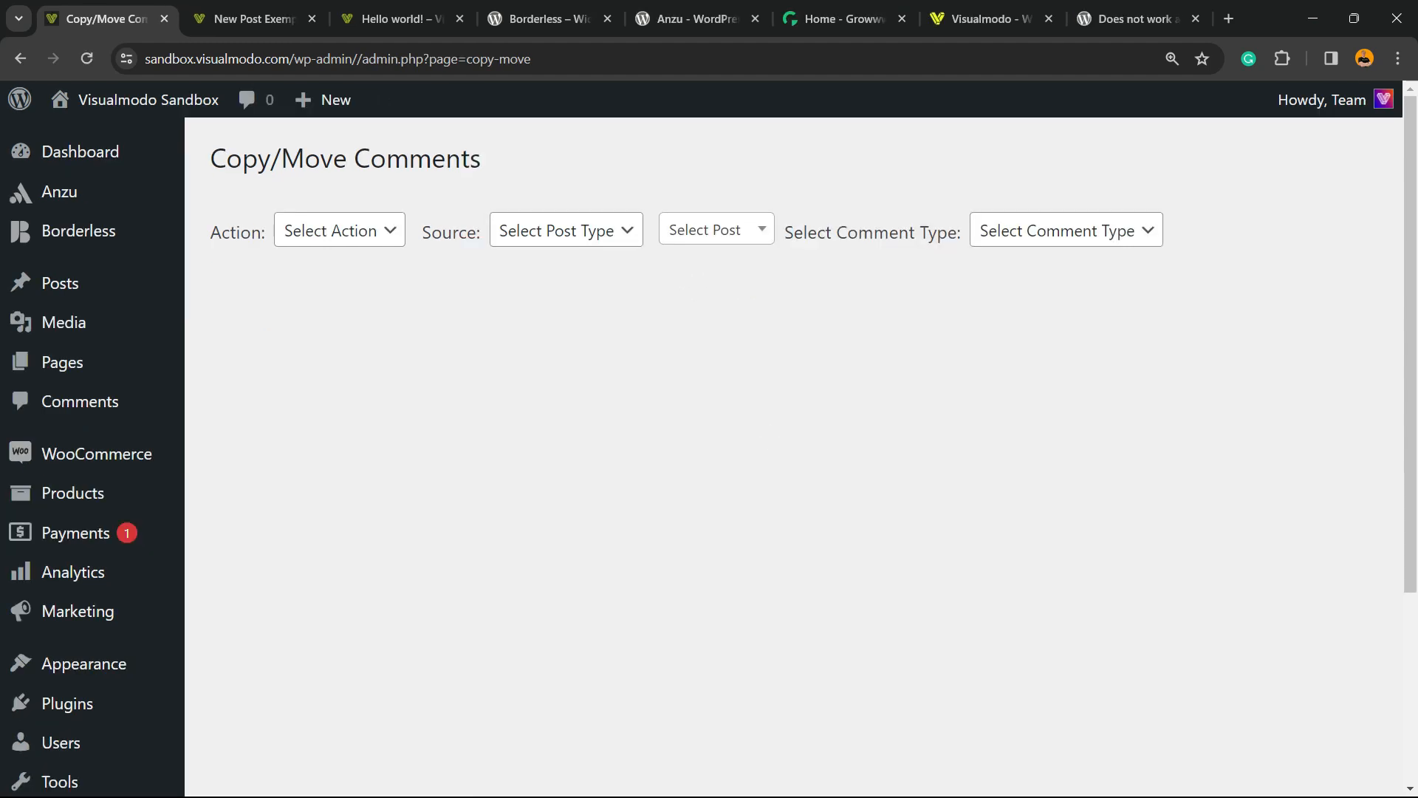
# Set the comment action to Copy and the source post type to post
pyautogui.click(339, 230)
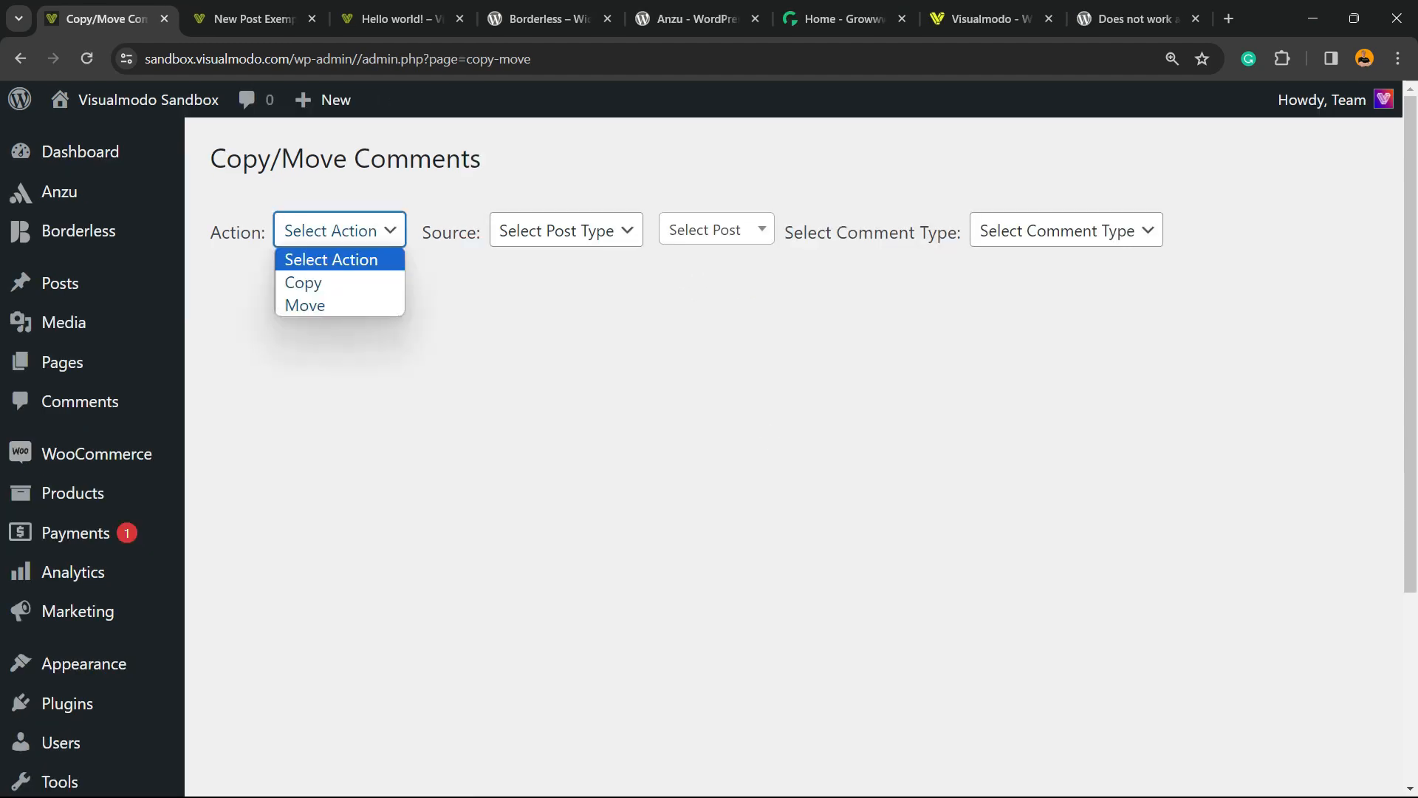
pyautogui.click(339, 283)
pyautogui.click(566, 231)
pyautogui.click(566, 283)
# Choose "New Post Exemple" as the source post with comment type Single and select all of its comments
pyautogui.click(716, 230)
pyautogui.click(716, 229)
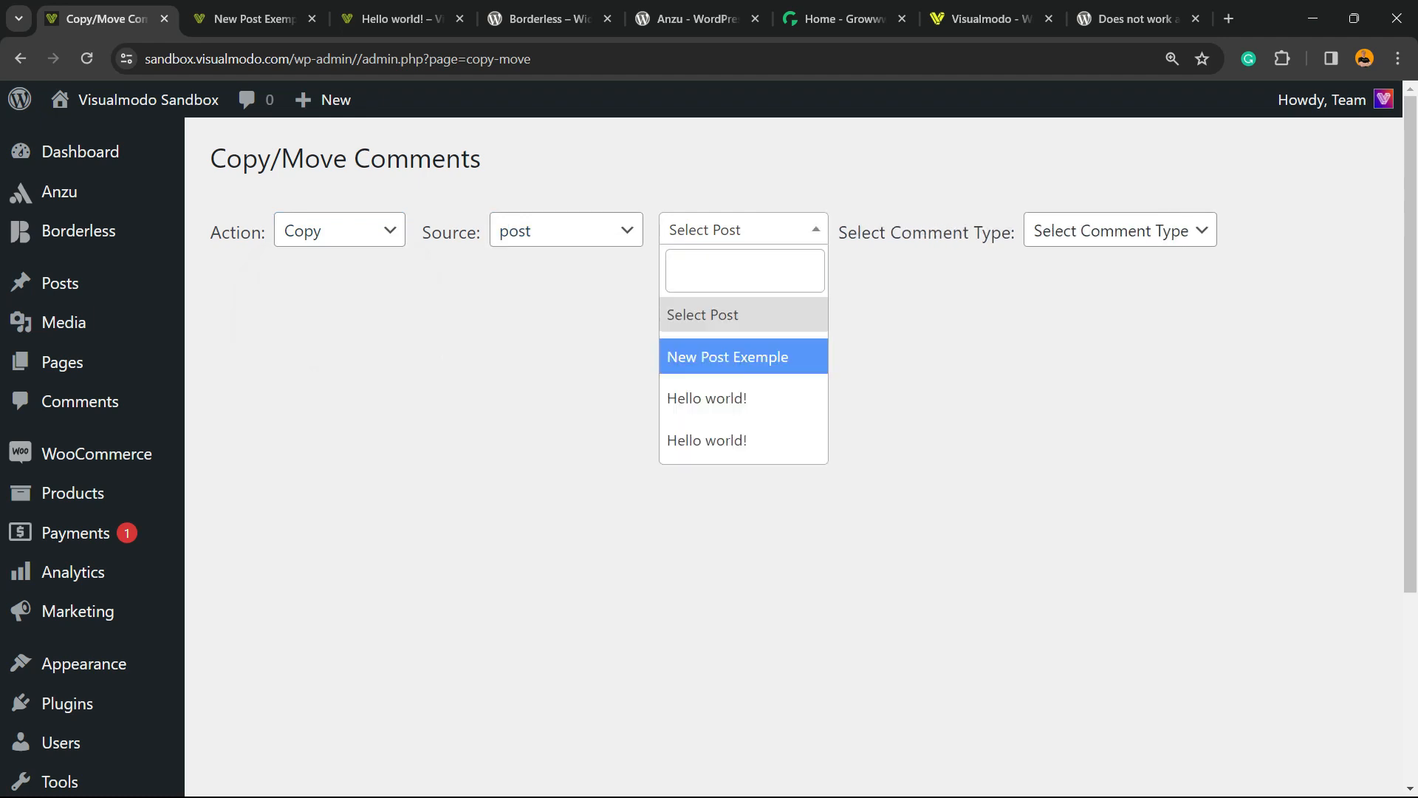
pyautogui.click(728, 357)
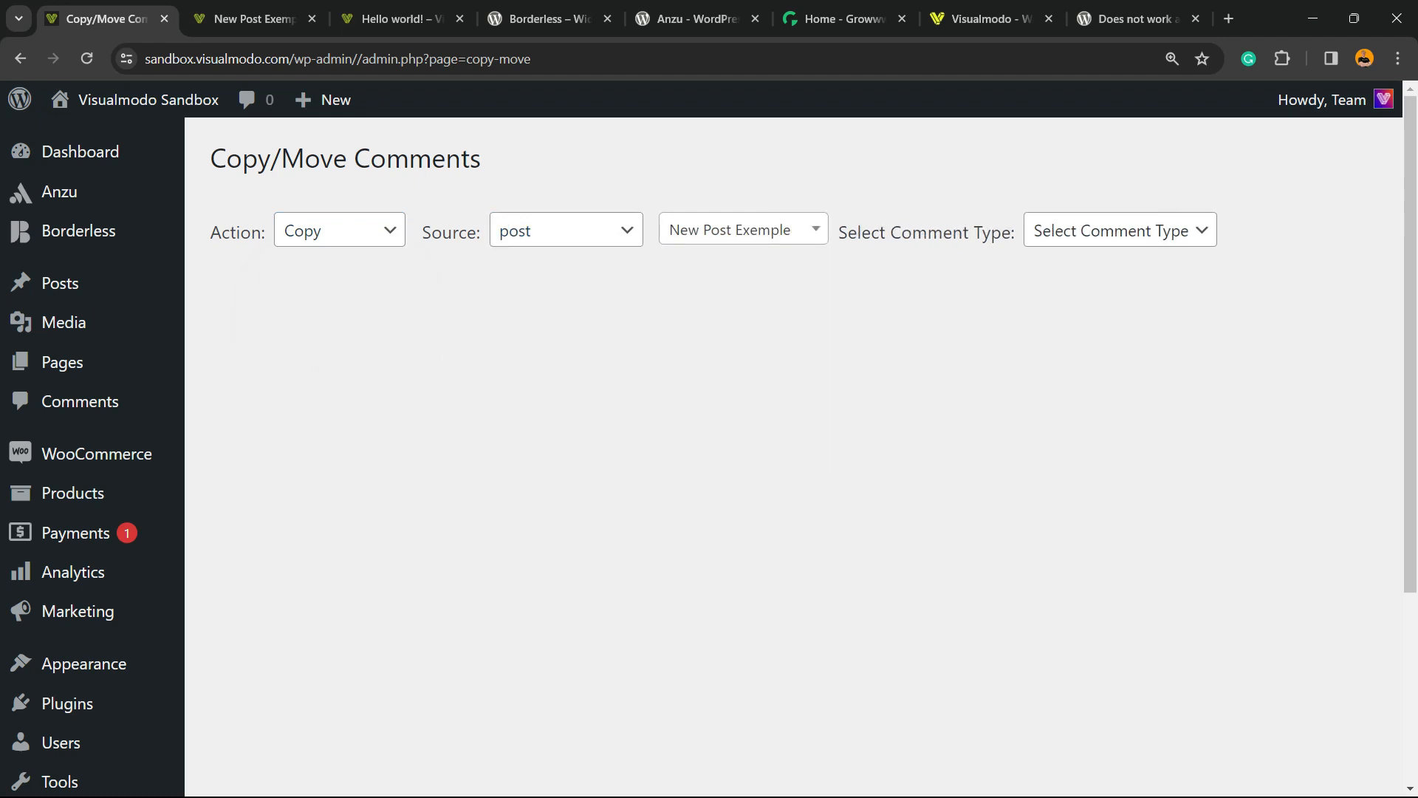
pyautogui.click(259, 317)
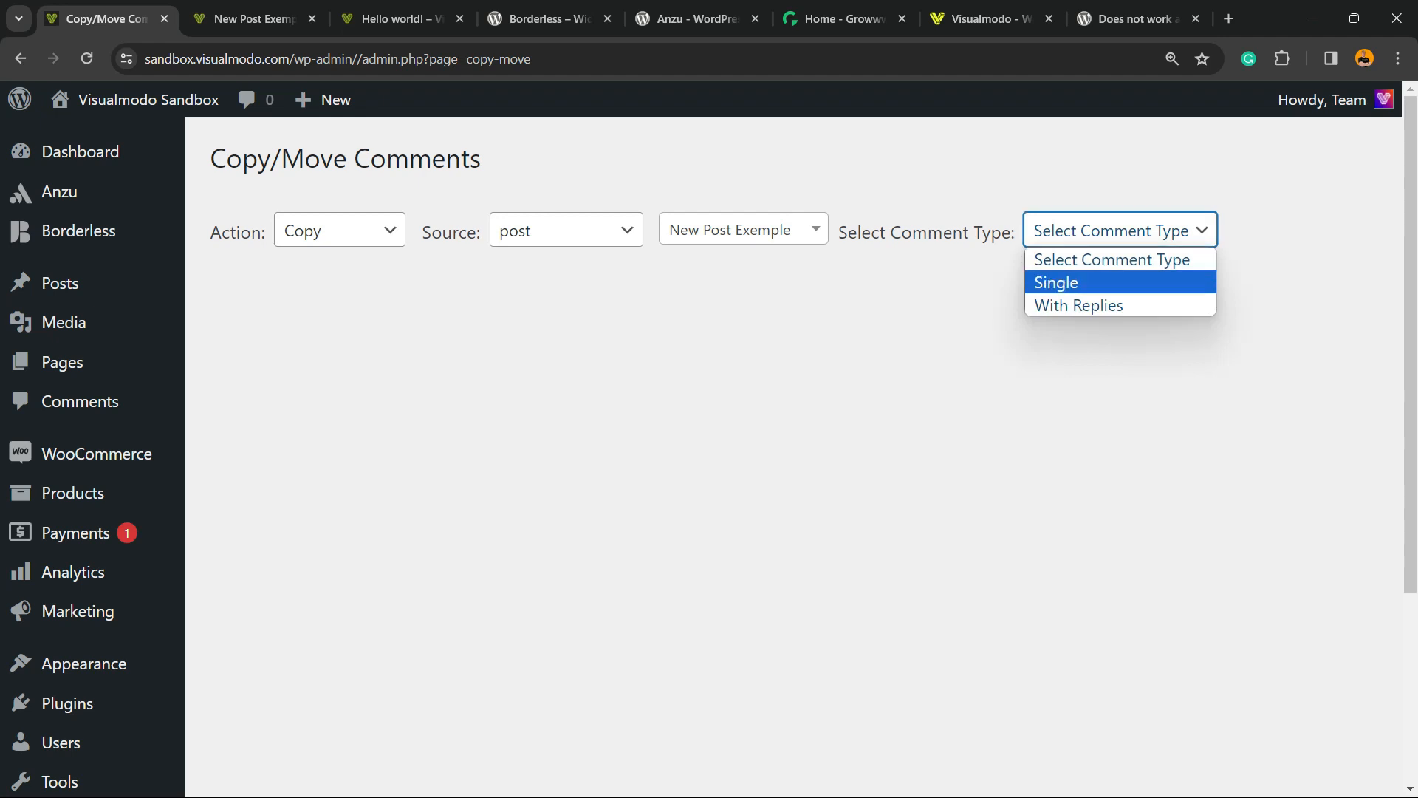
pyautogui.click(1057, 283)
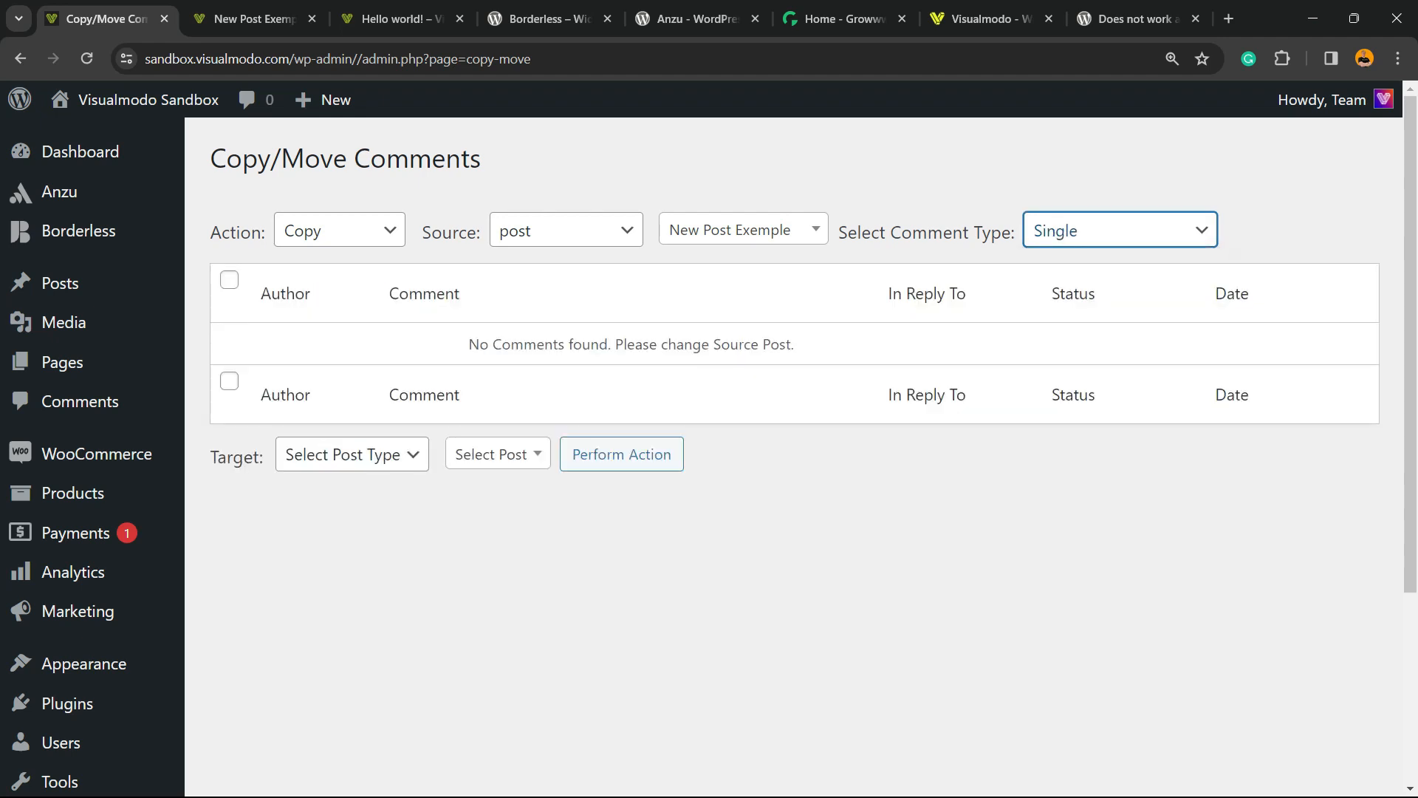
pyautogui.click(229, 280)
# Change the source post to "Hello world!", list its Single comments and select them all
pyautogui.click(340, 230)
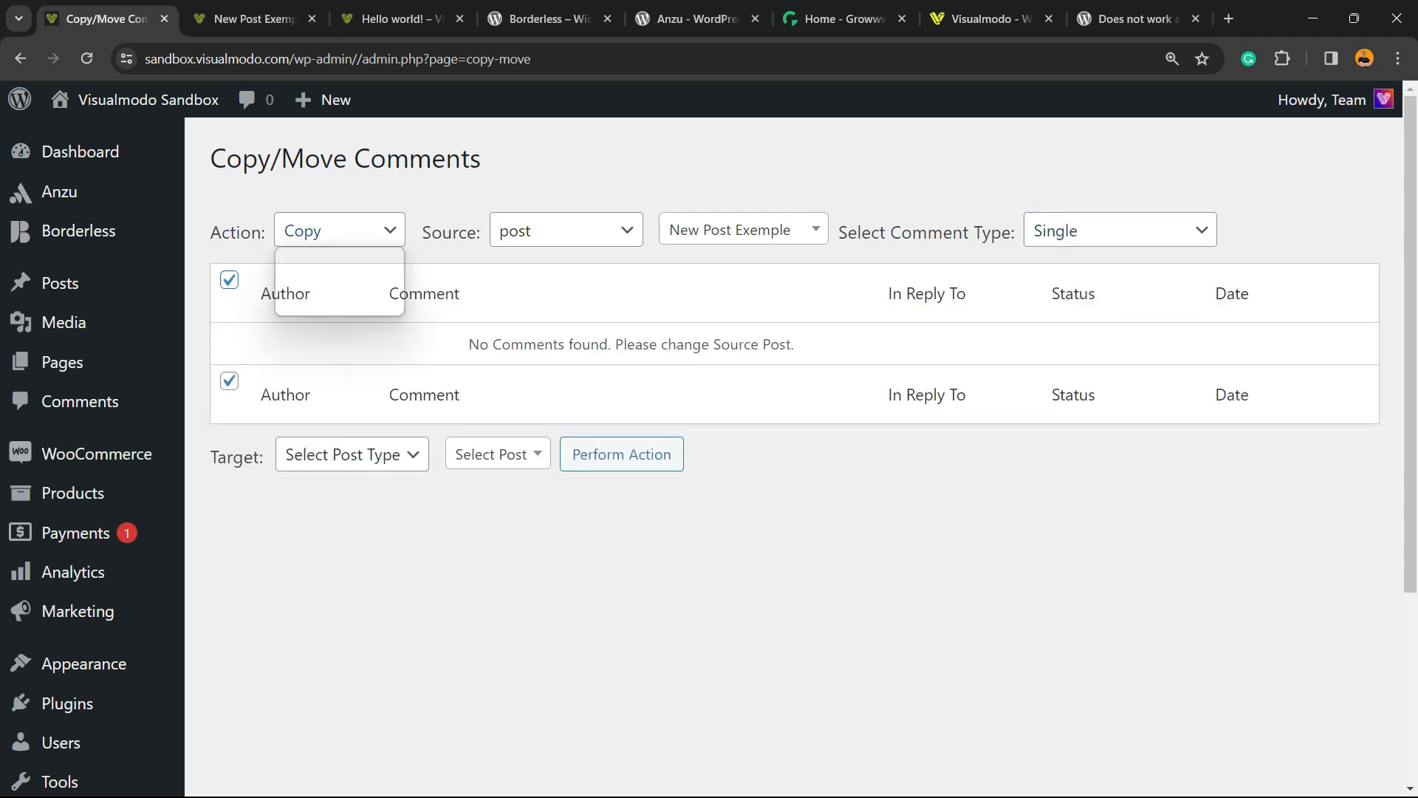
pyautogui.click(743, 230)
pyautogui.press('Down')
pyautogui.press('Return')
pyautogui.click(1120, 230)
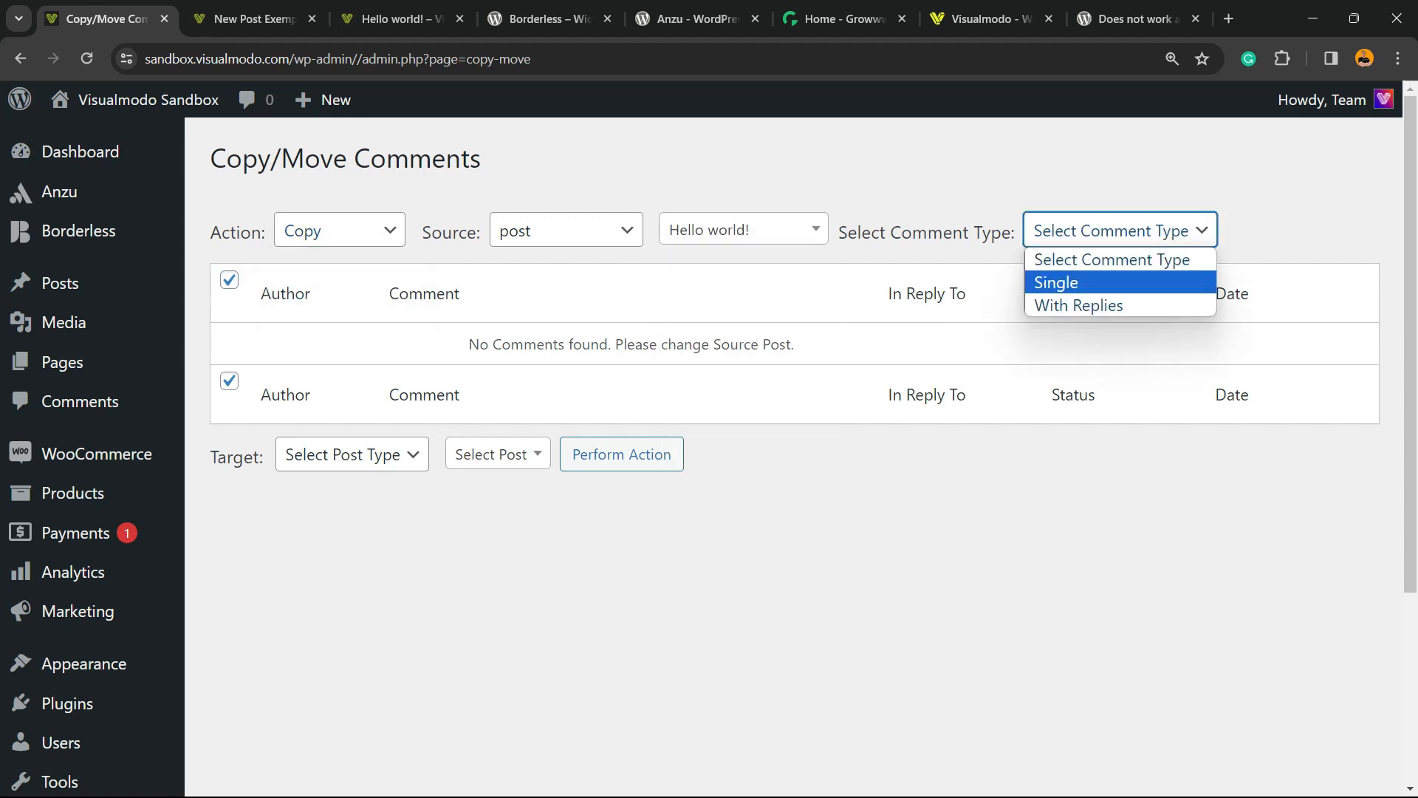
pyautogui.click(1057, 283)
pyautogui.click(370, 532)
pyautogui.click(229, 280)
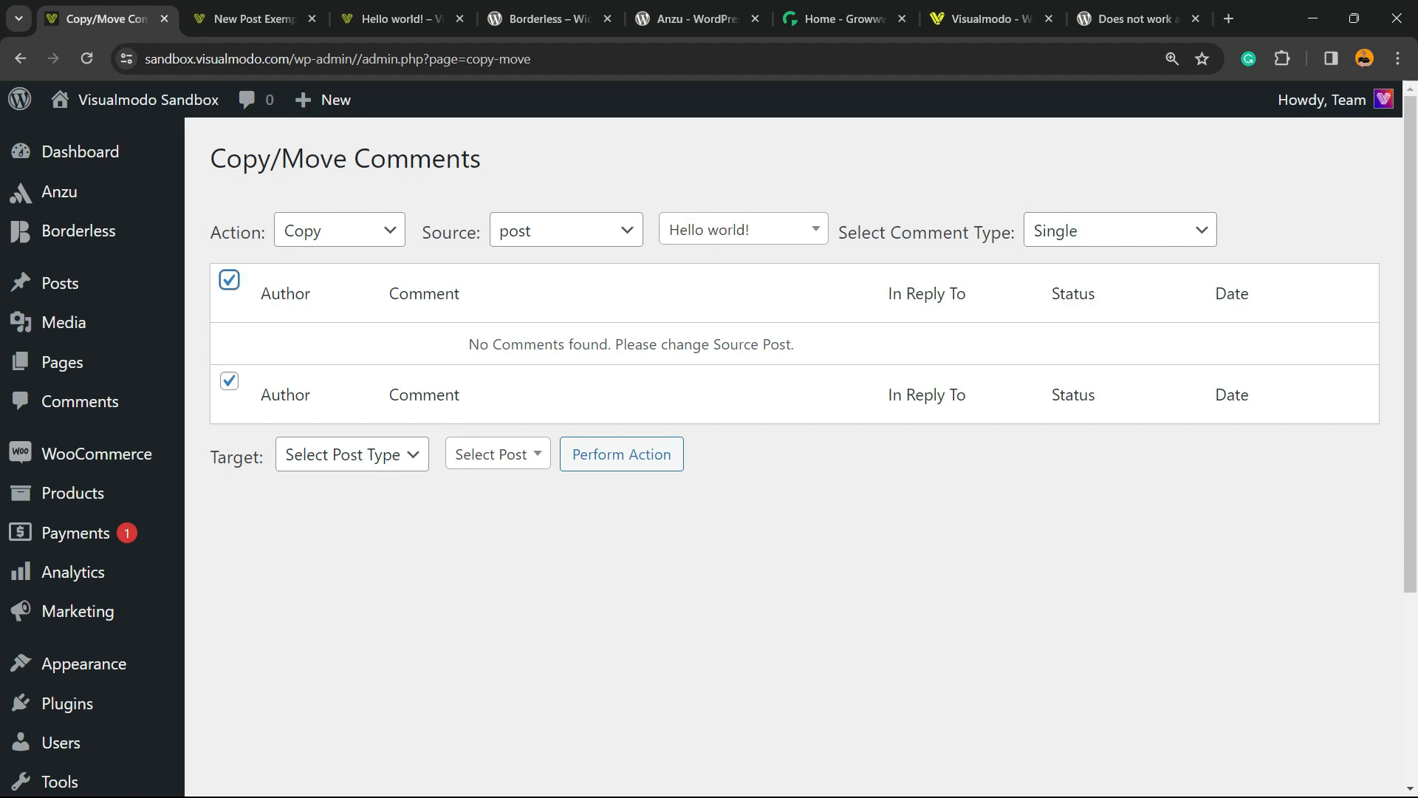
# Set the target post type to post and choose "New Post Exemple" as the target
pyautogui.tripleClick(683, 344)
pyautogui.click(684, 344)
pyautogui.click(352, 453)
pyautogui.click(303, 507)
pyautogui.click(528, 453)
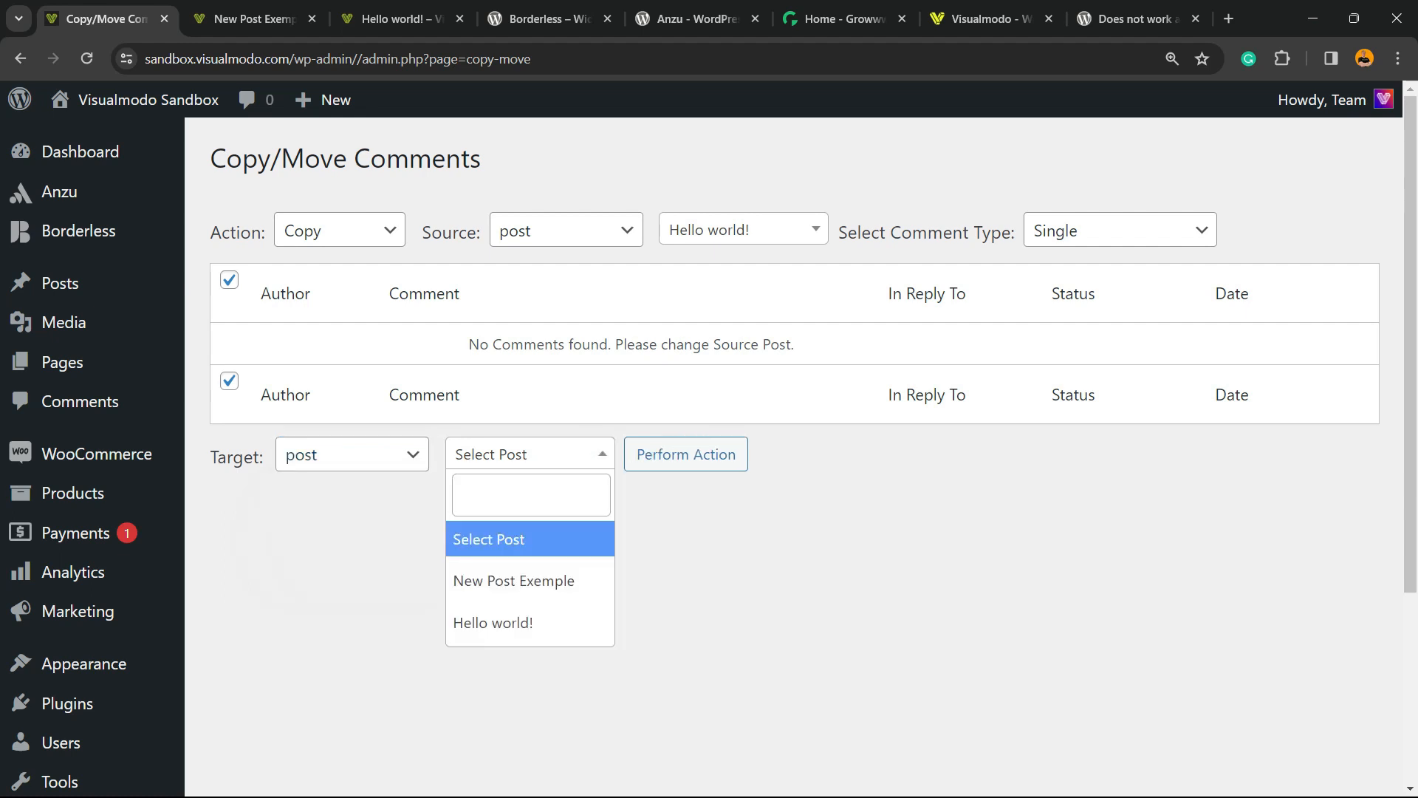
pyautogui.click(514, 581)
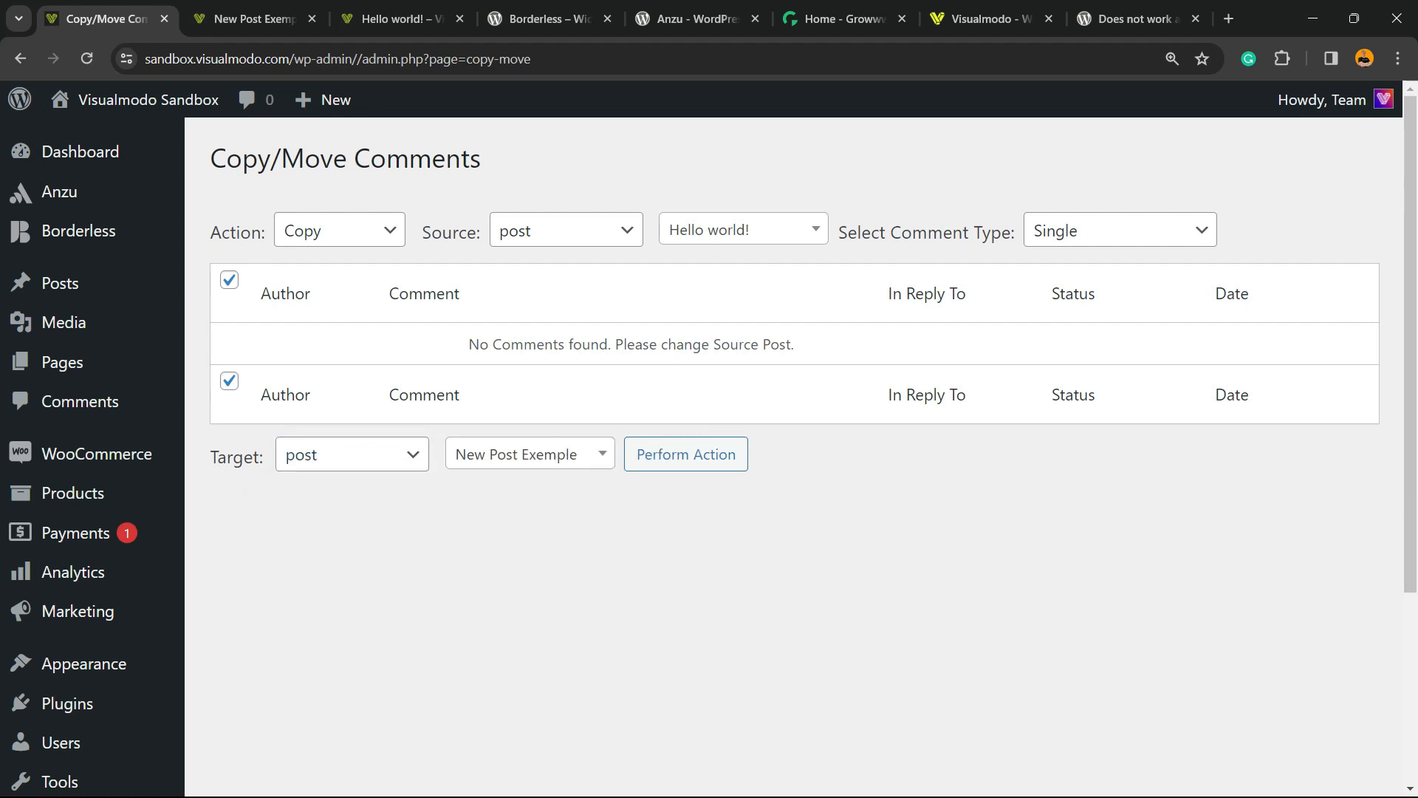
# Choose the last listed "Hello world!" post as the source and set its comment type to With Replies
pyautogui.click(229, 280)
pyautogui.click(229, 280)
pyautogui.click(743, 230)
pyautogui.click(702, 441)
pyautogui.click(1120, 230)
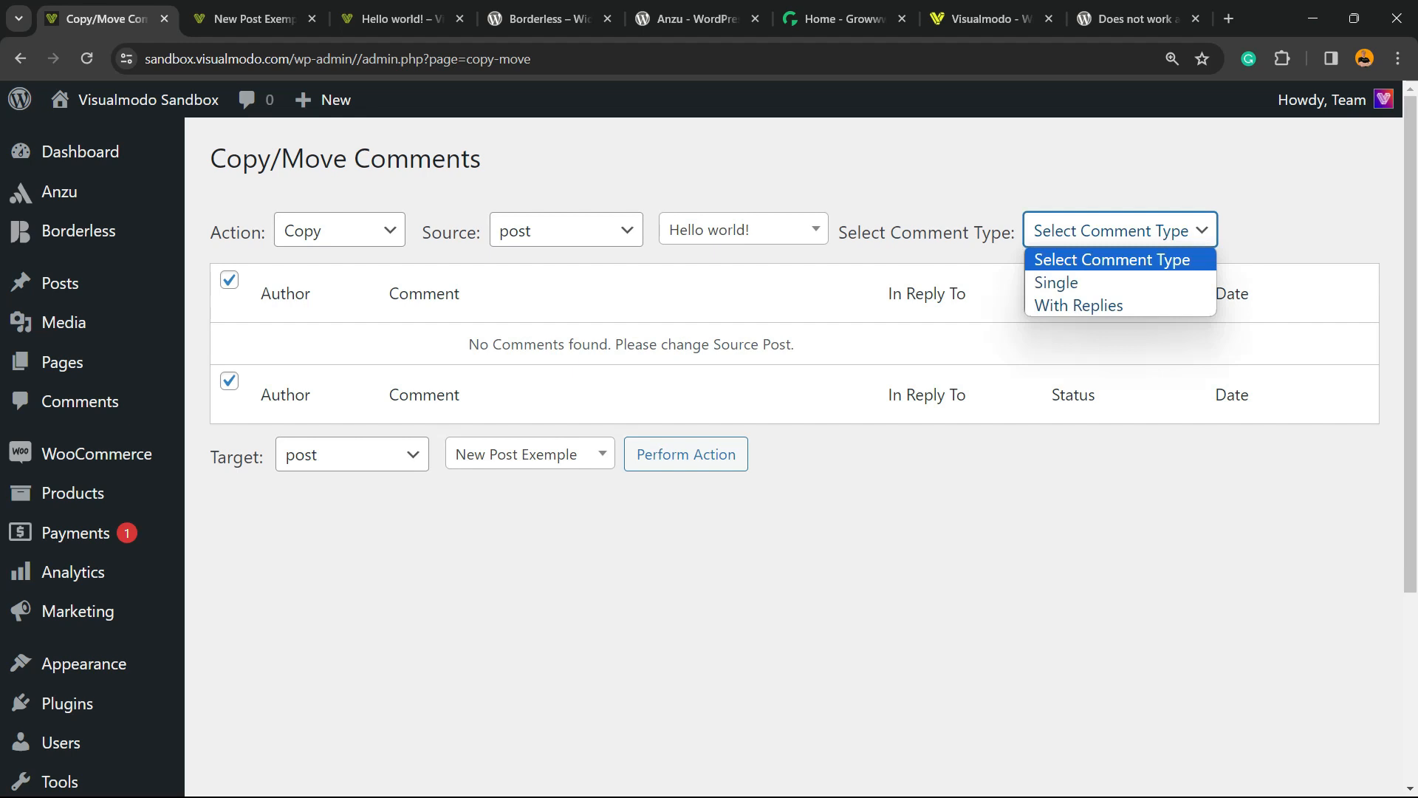
pyautogui.click(1077, 392)
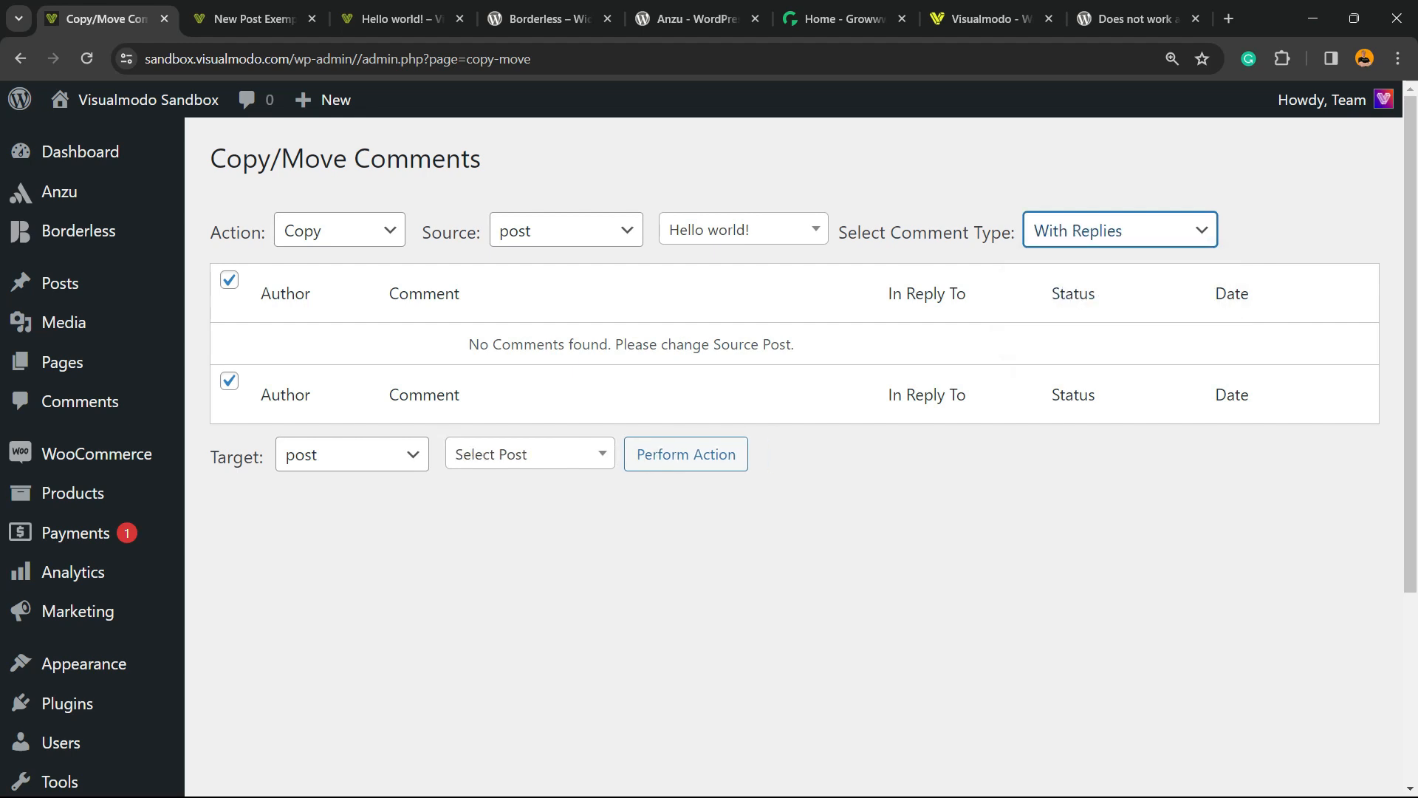
# Check the comments on the "Hello world!" post in its open tab
pyautogui.hotkey('ctrl', 'Tab')
pyautogui.hotkey('ctrl', 'Tab')
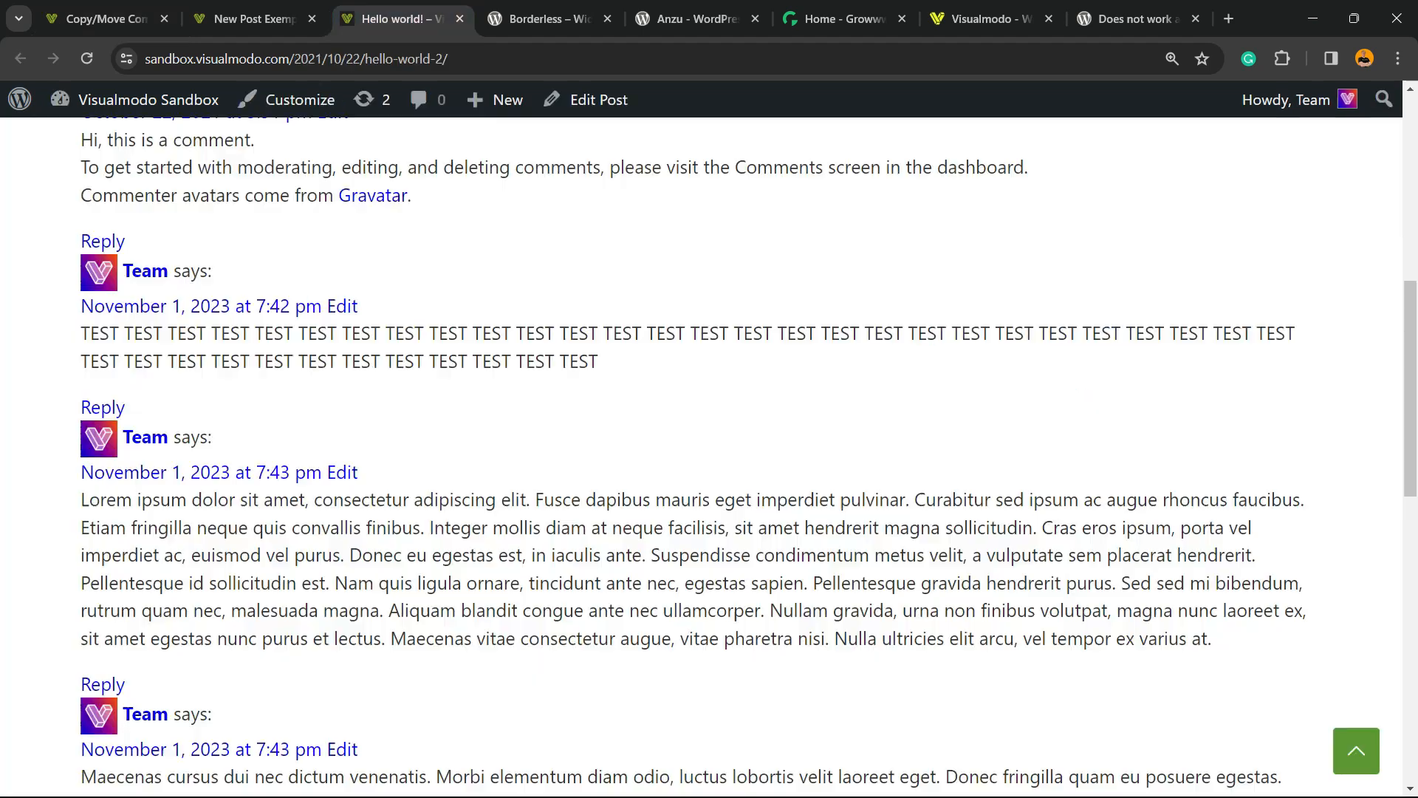
# Look over the open pages for the Borderless plugin, the Anzu theme and the Growwwth guest posting service
pyautogui.tripleClick(568, 666)
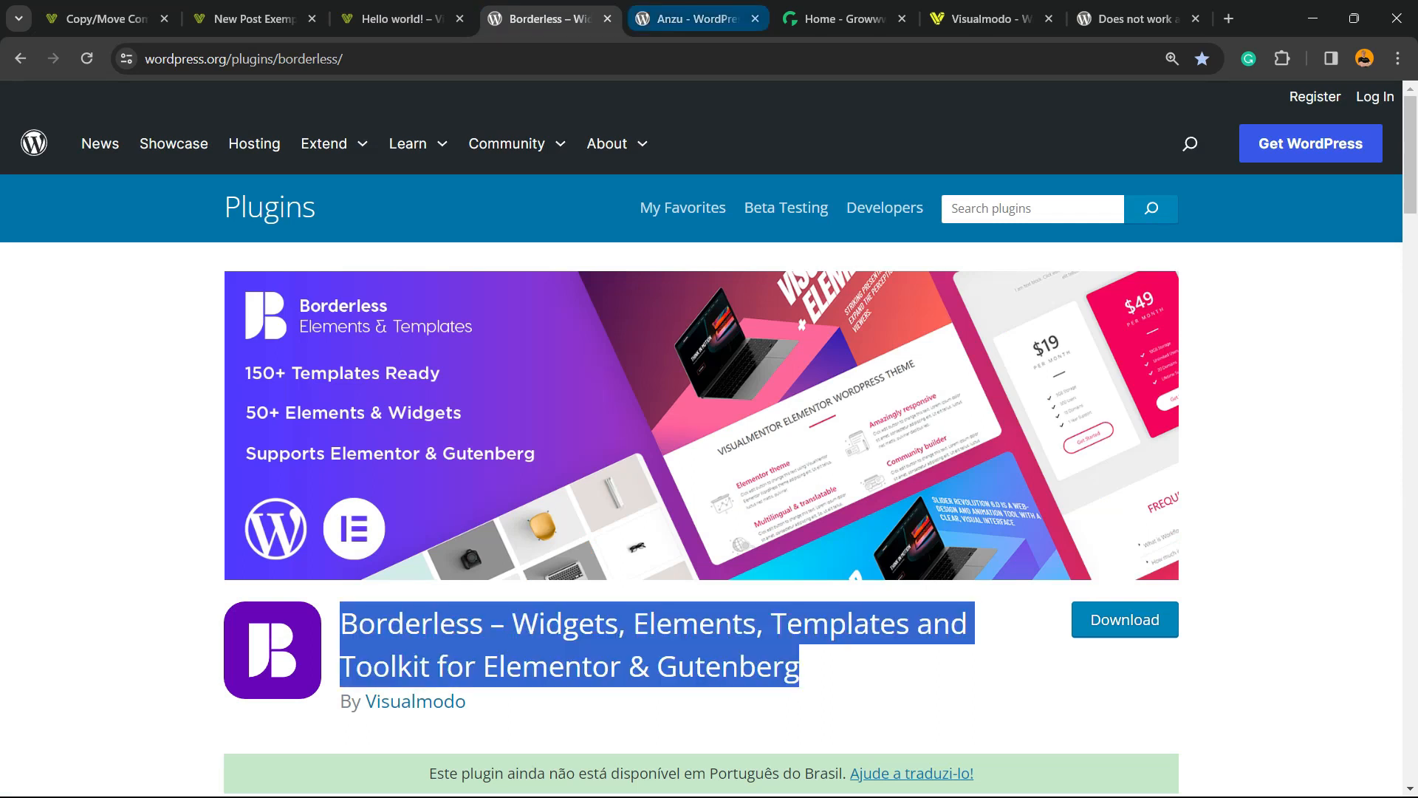
pyautogui.click(691, 18)
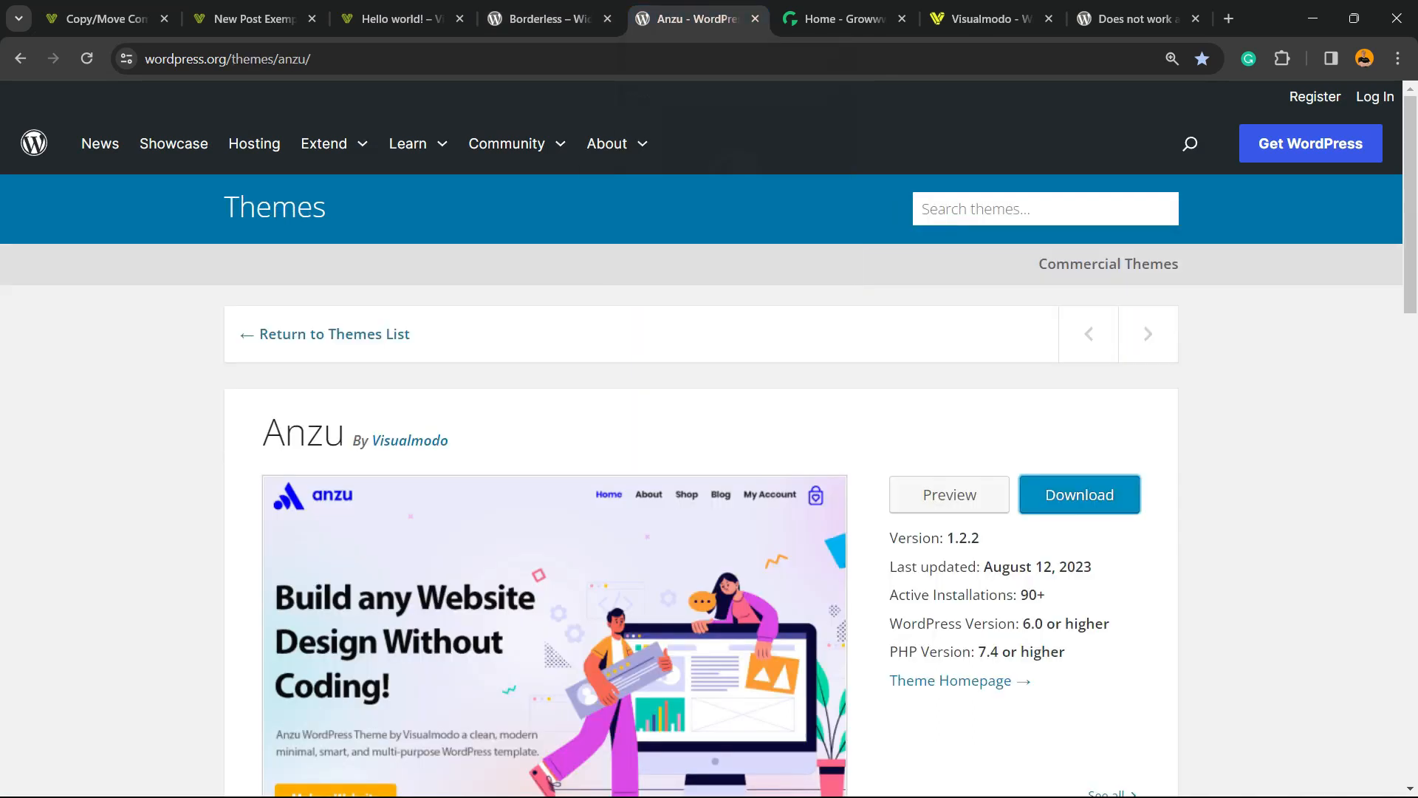
pyautogui.click(839, 19)
pyautogui.doubleClick(191, 59)
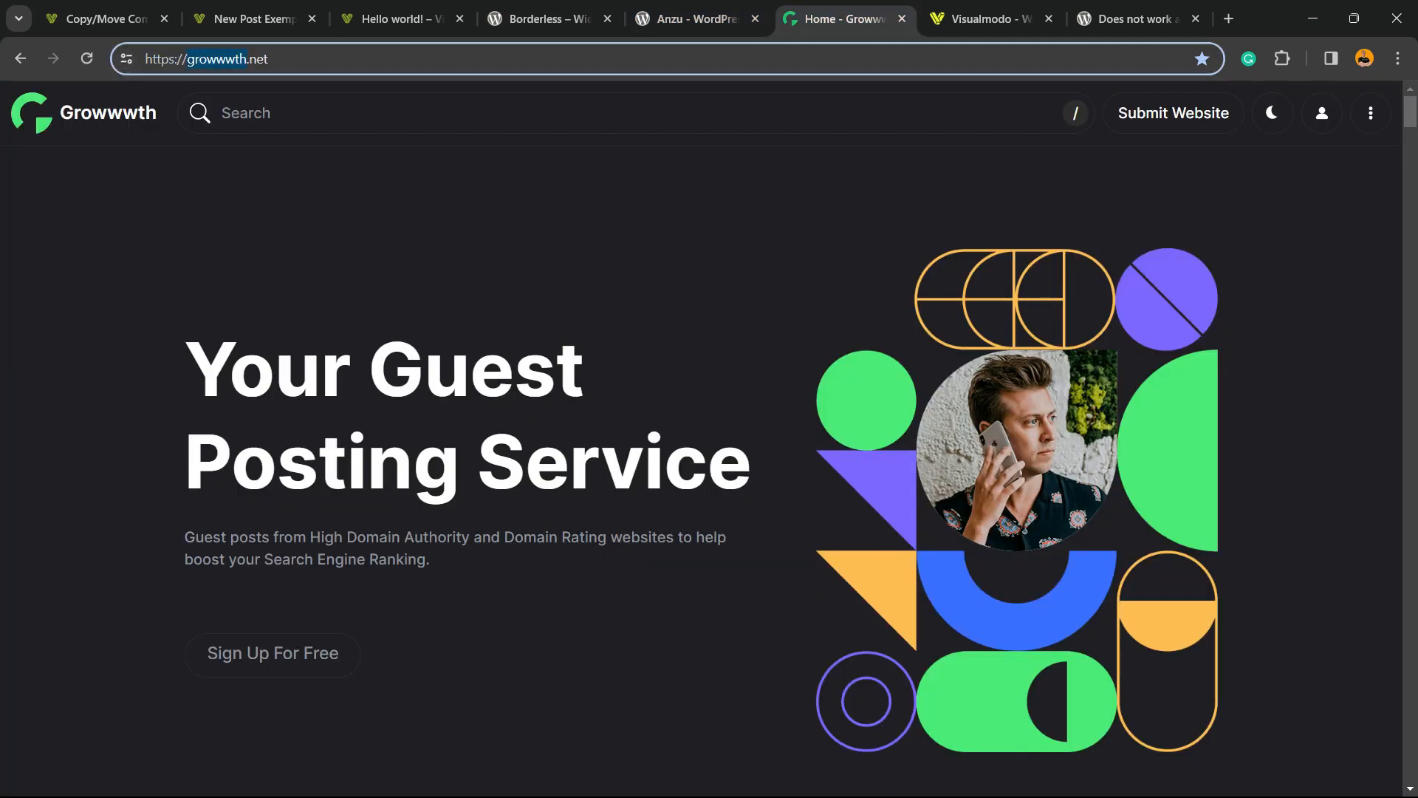
pyautogui.scroll(-20, 709, 472)
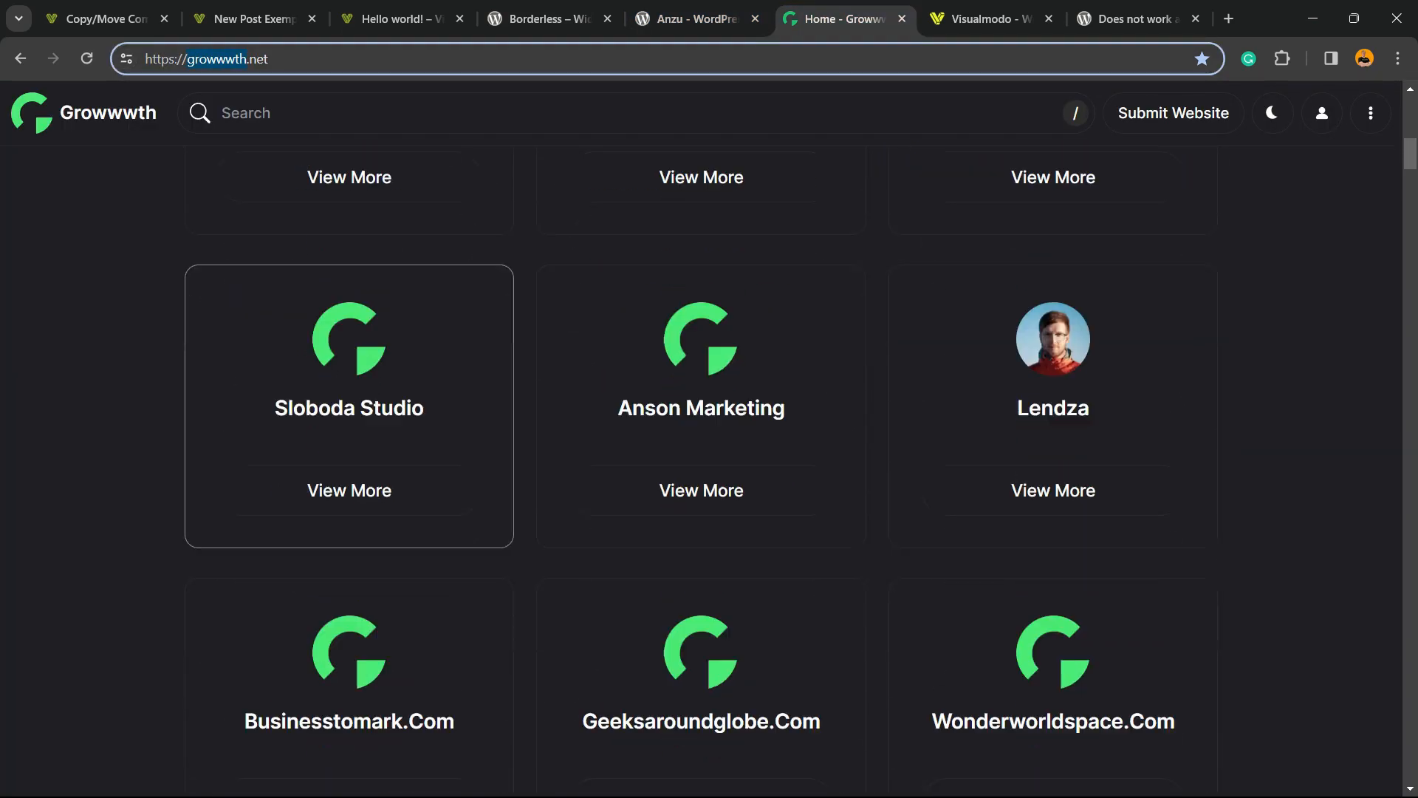
pyautogui.scroll(-5, 709, 473)
# Open the Templates Library on the Visualmodo website and browse the starter templates
pyautogui.click(986, 19)
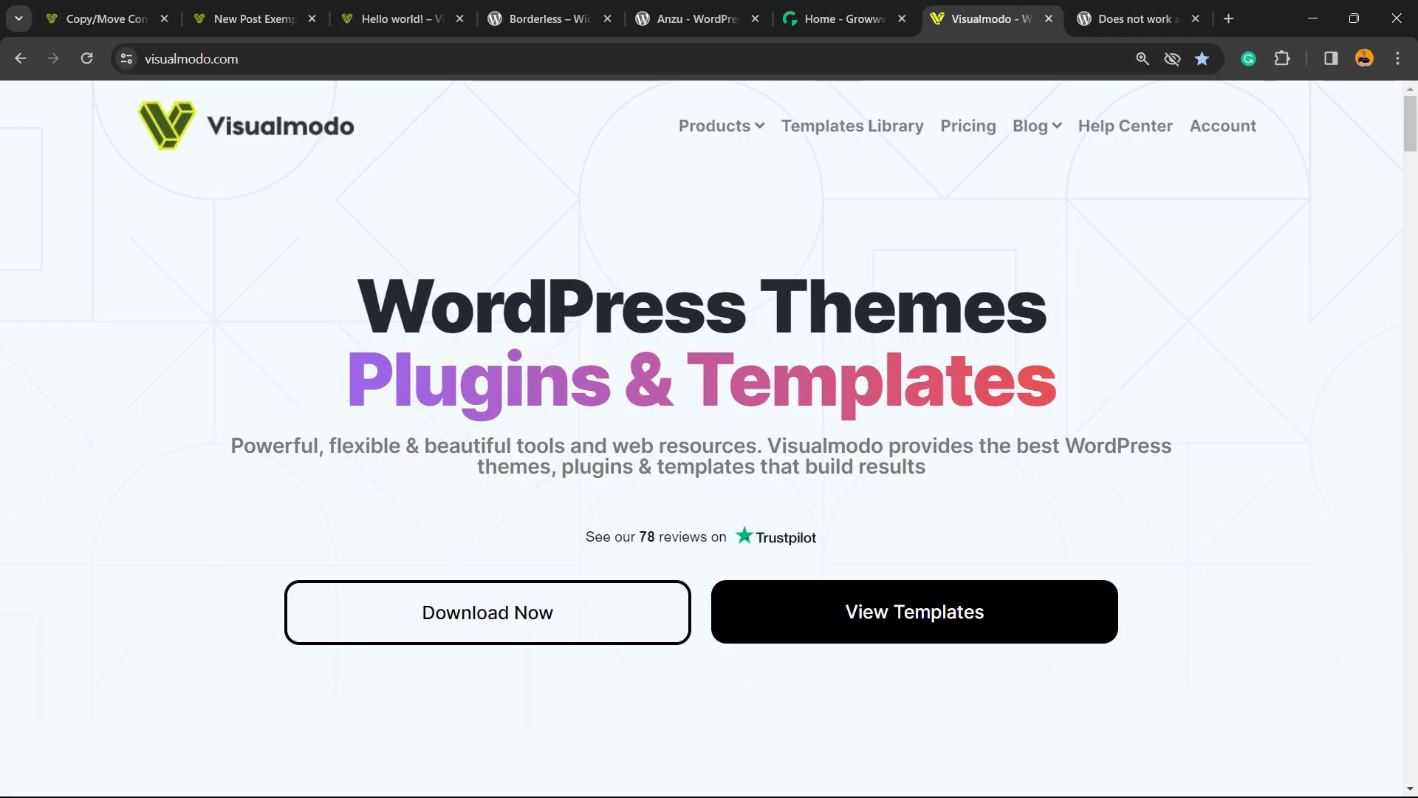
pyautogui.click(852, 126)
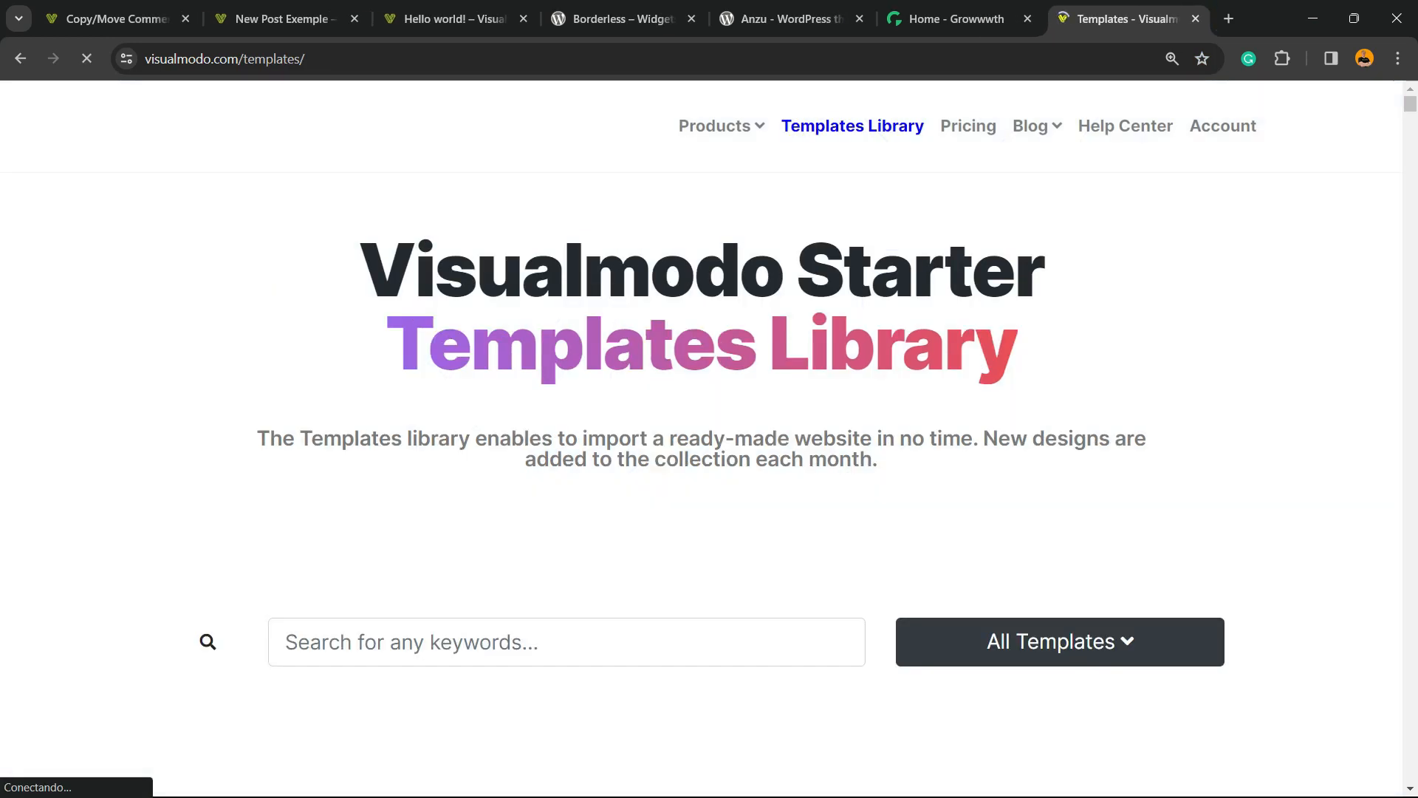
pyautogui.scroll(-7, 1037, 137)
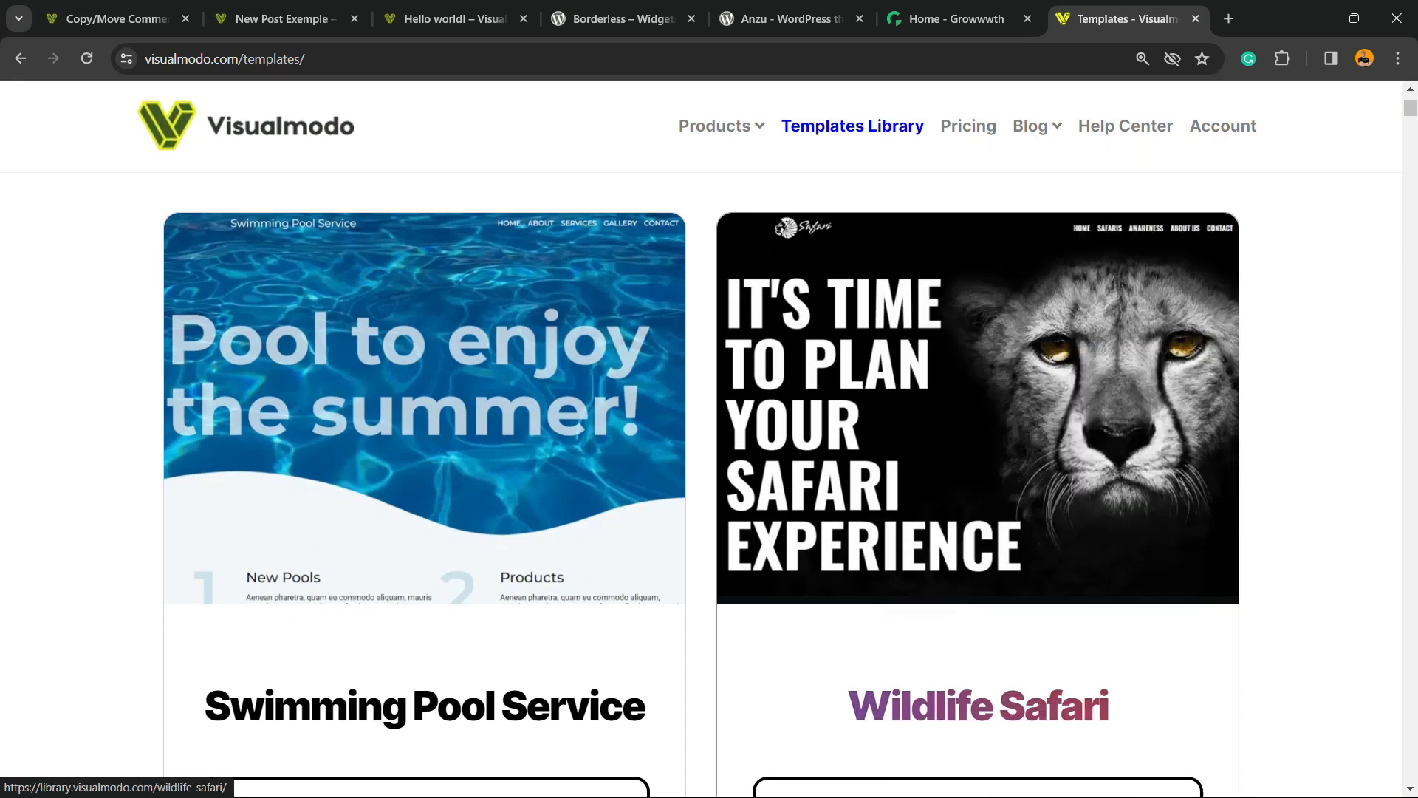
pyautogui.scroll(-8, 978, 444)
pyautogui.scroll(-15, 978, 443)
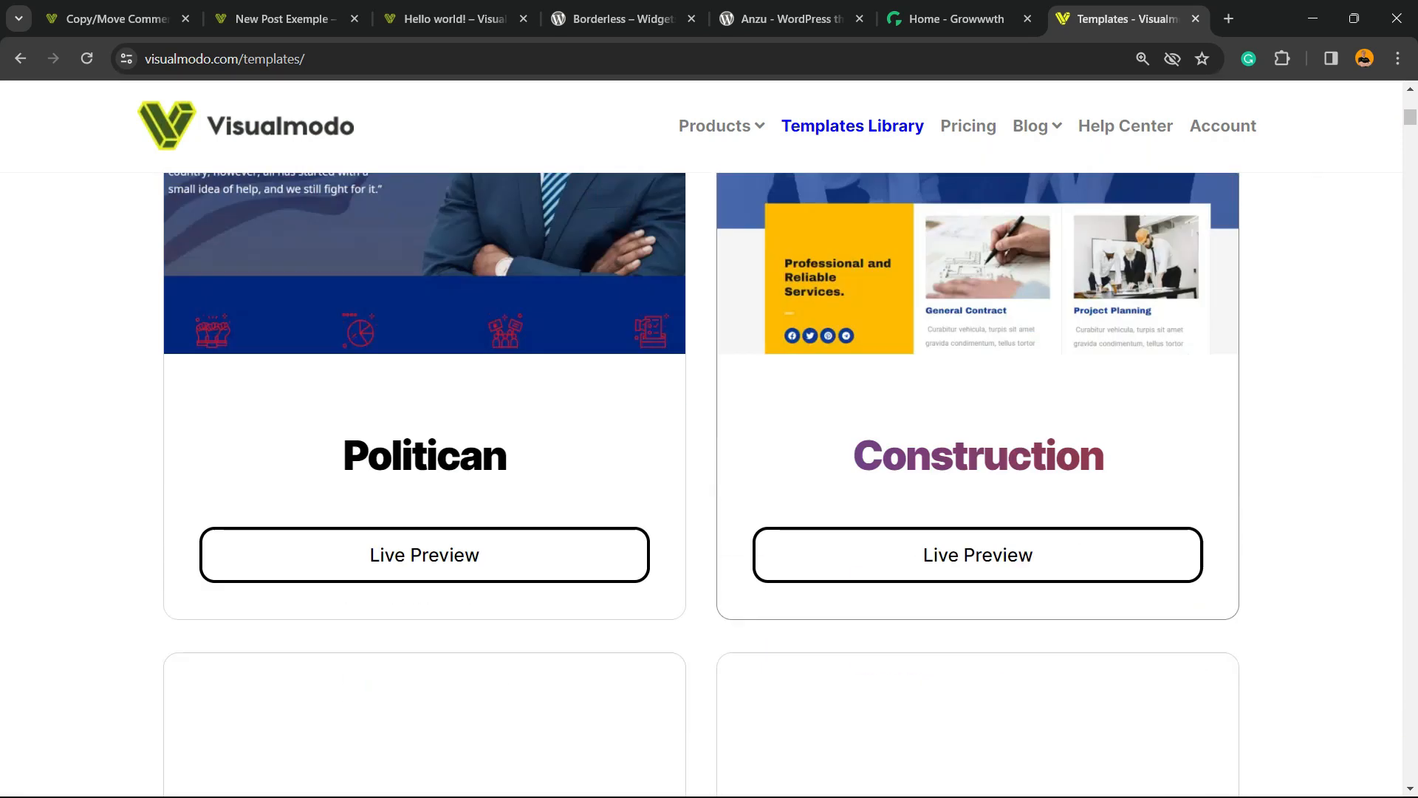
pyautogui.scroll(-20, 702, 486)
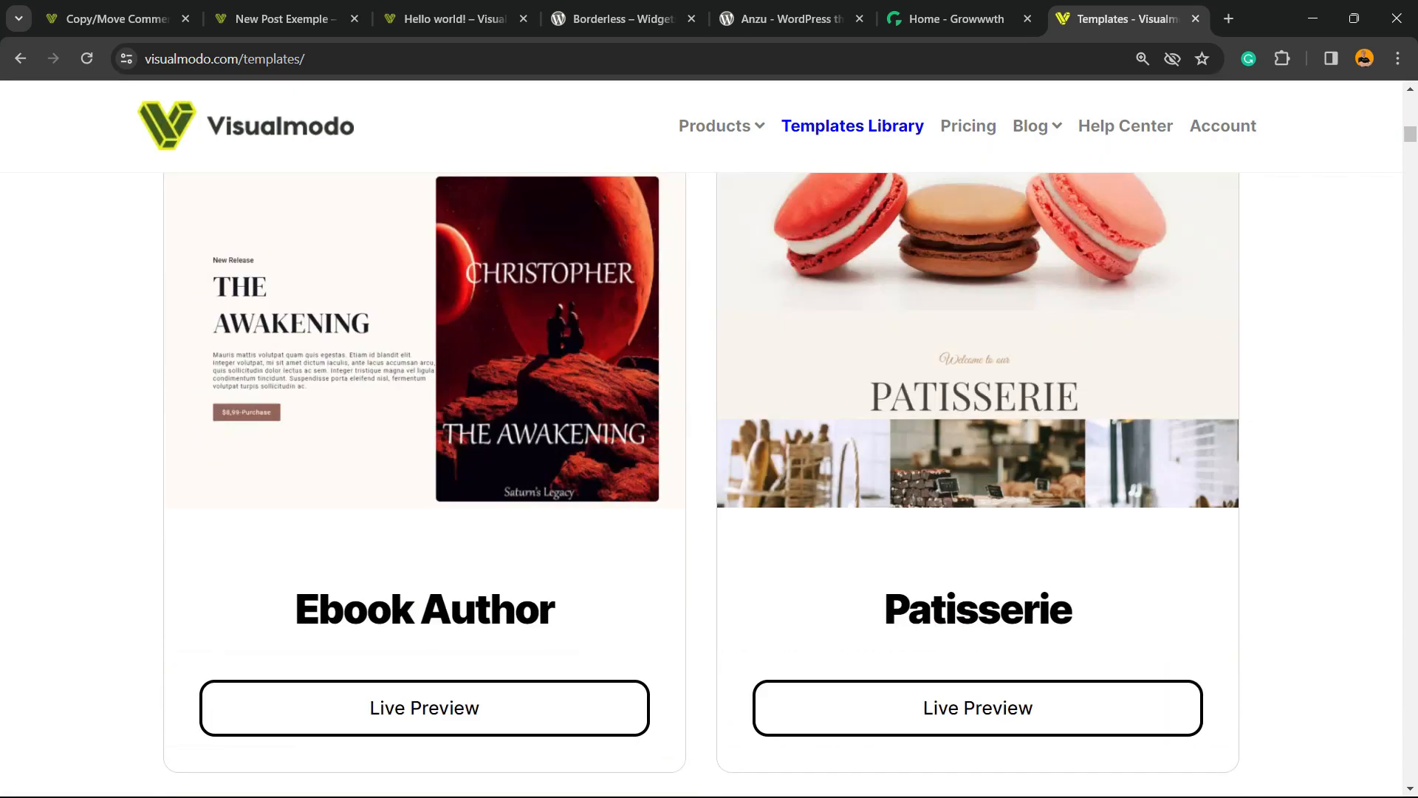
pyautogui.scroll(-20, 702, 485)
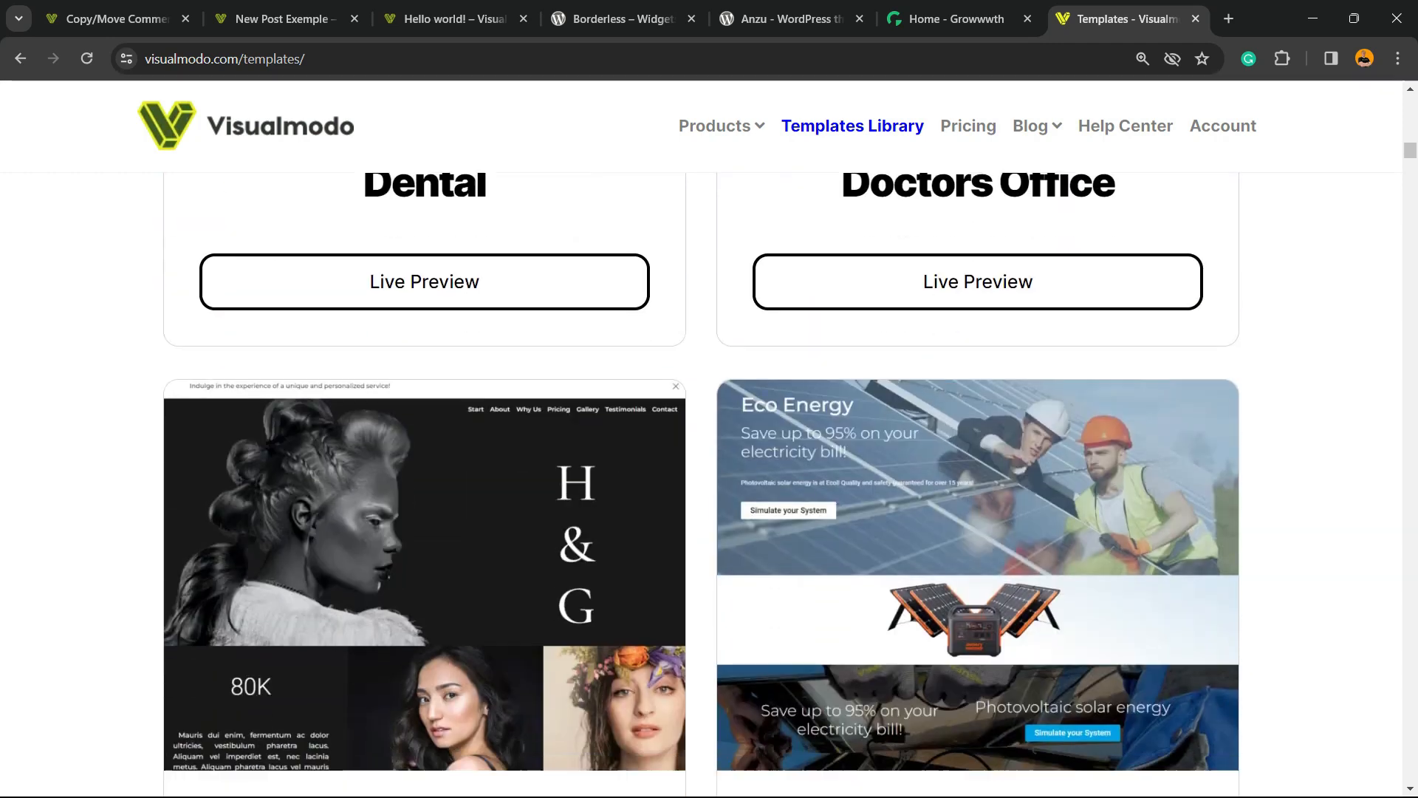
pyautogui.scroll(-20, 702, 486)
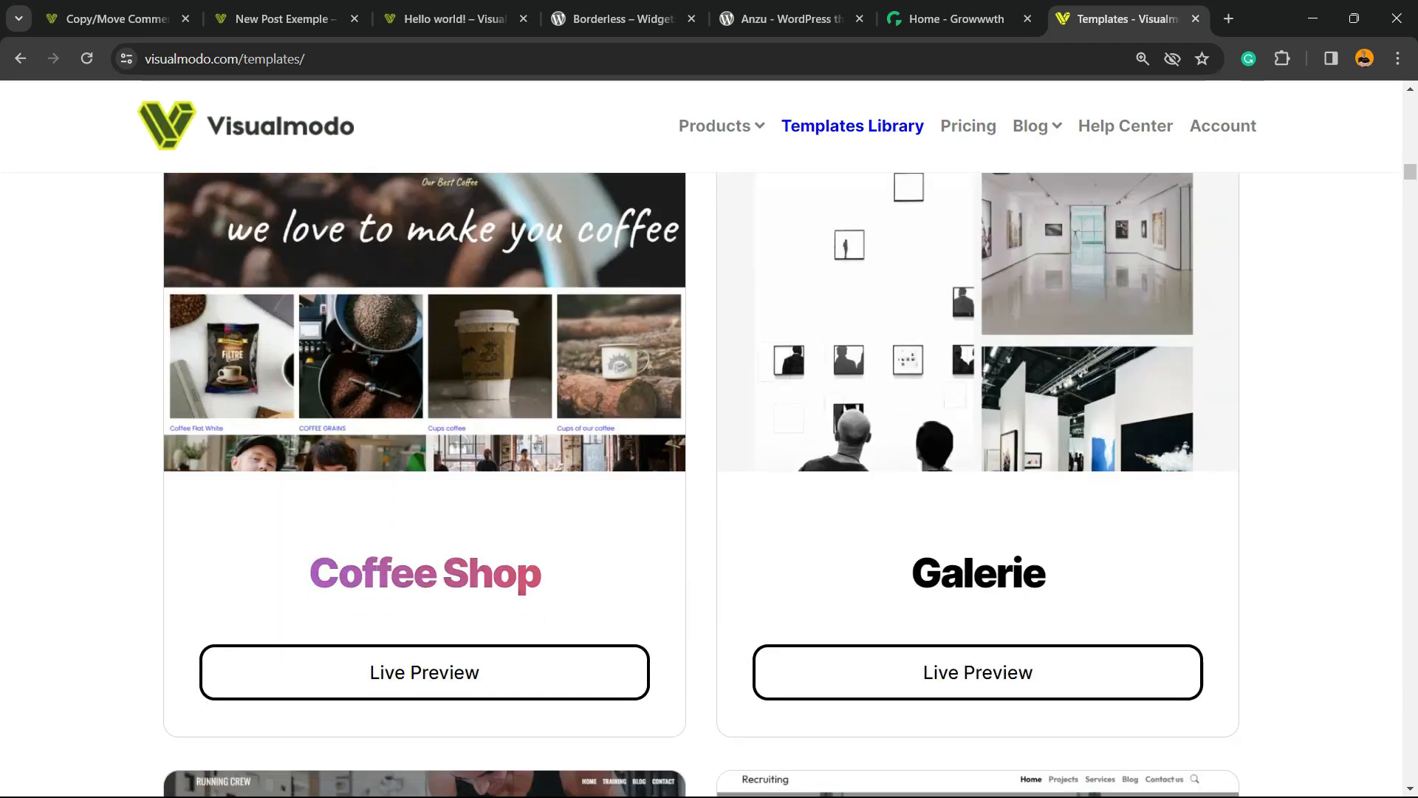